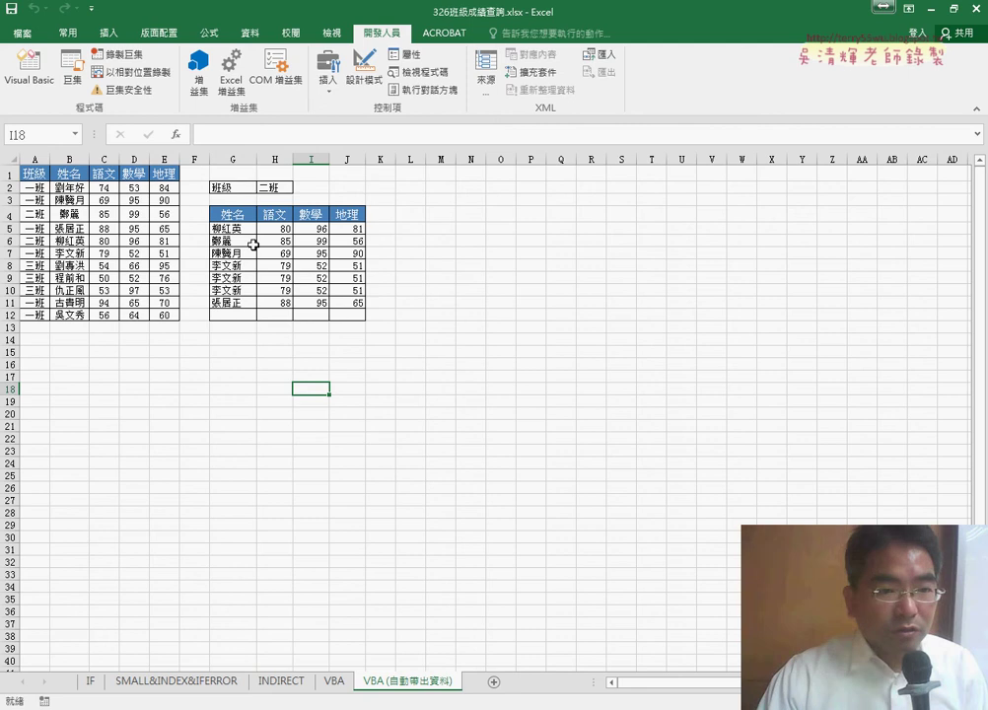
Step: Delete the names and scores in G5:J12 and jump to the VBA line raising the error
drag(246, 228, 343, 313)
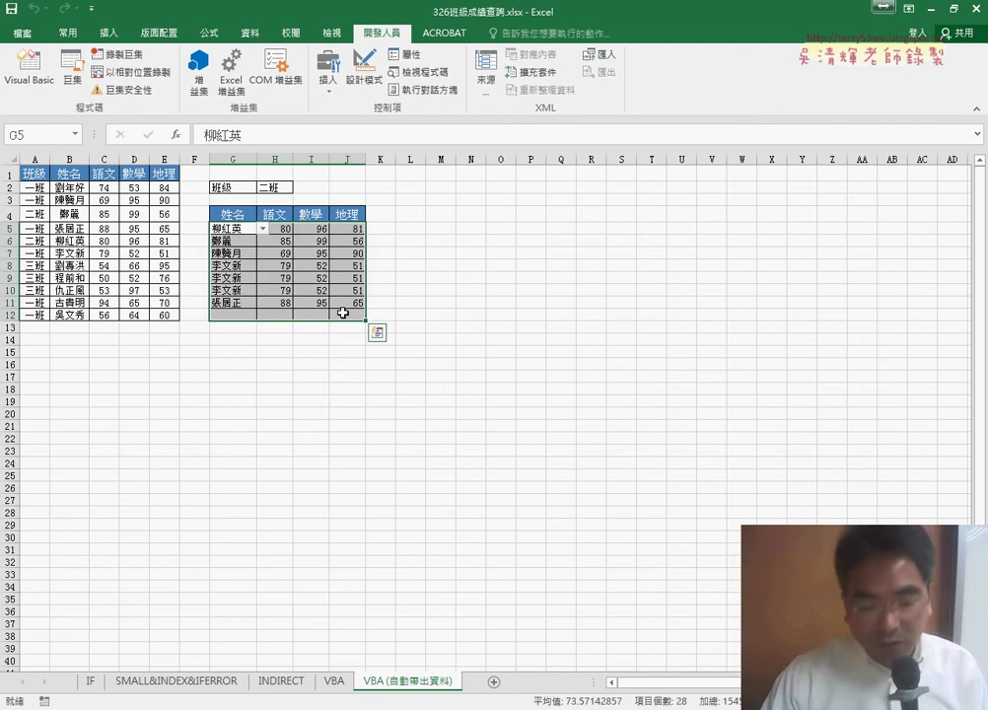
key(Delete)
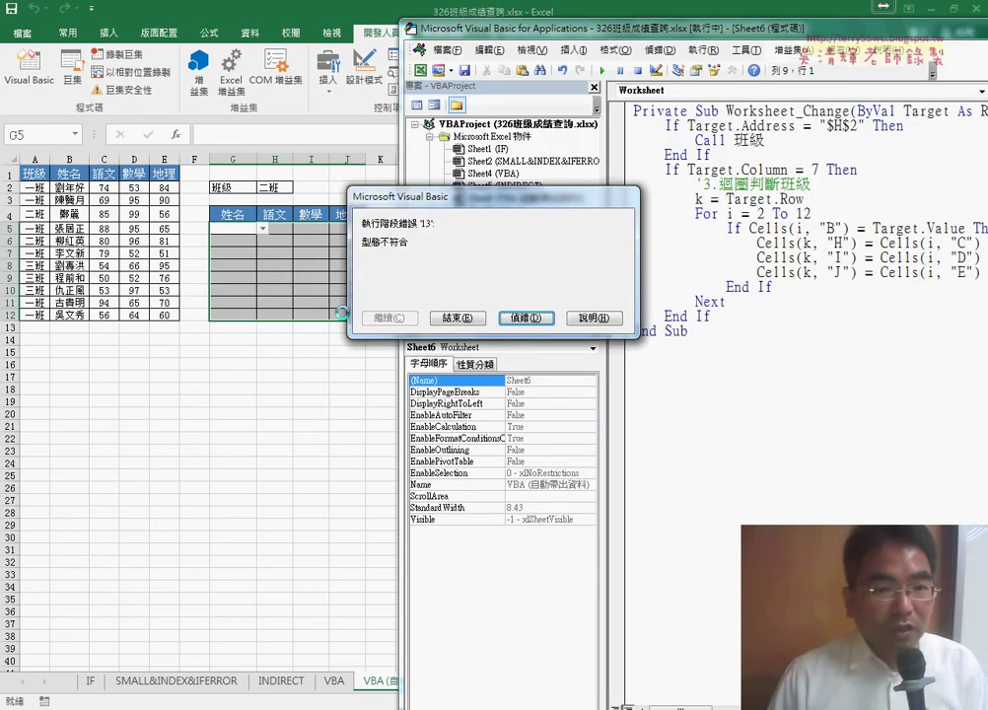
click(528, 318)
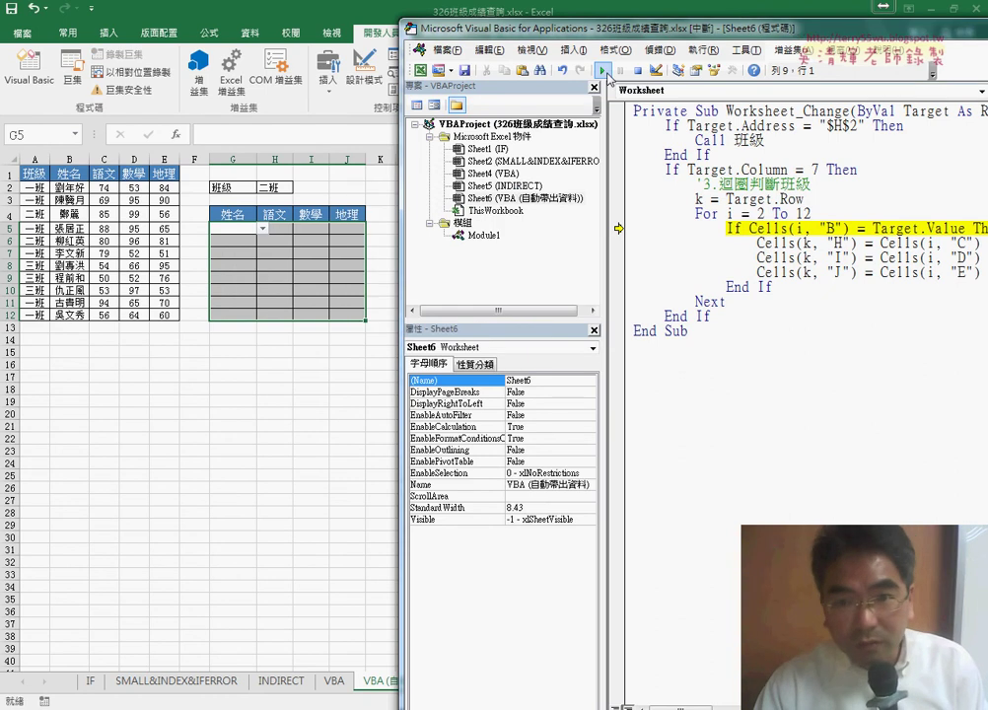
Step: Trace the type-mismatch to the class-comparison line, reset the macro and return to the worksheet
click(603, 71)
click(526, 318)
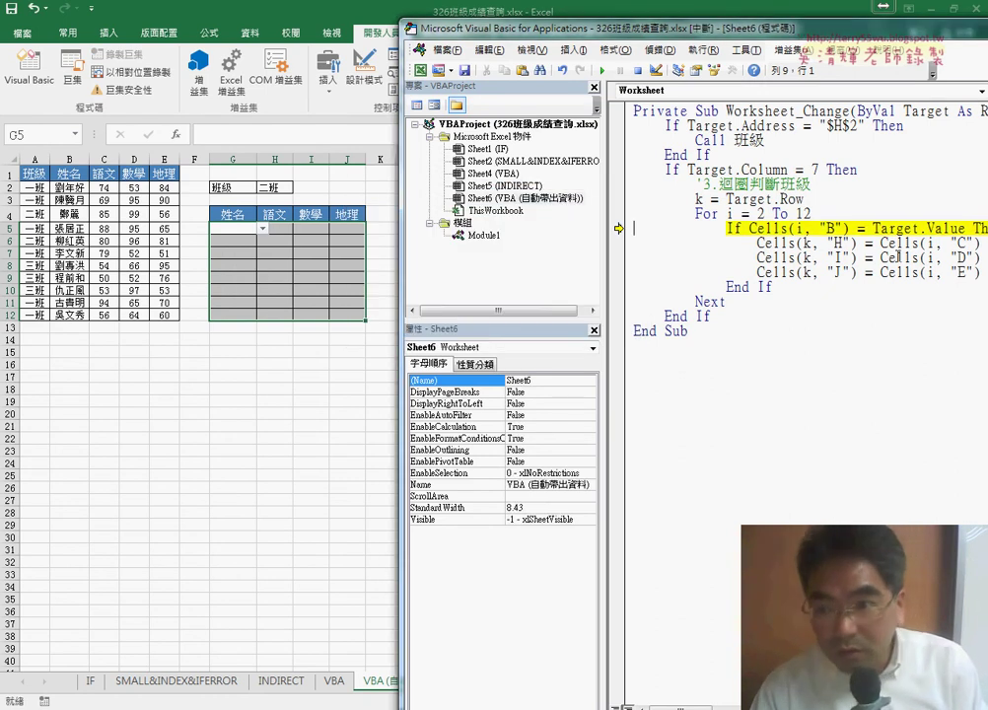
drag(631, 28, 384, 44)
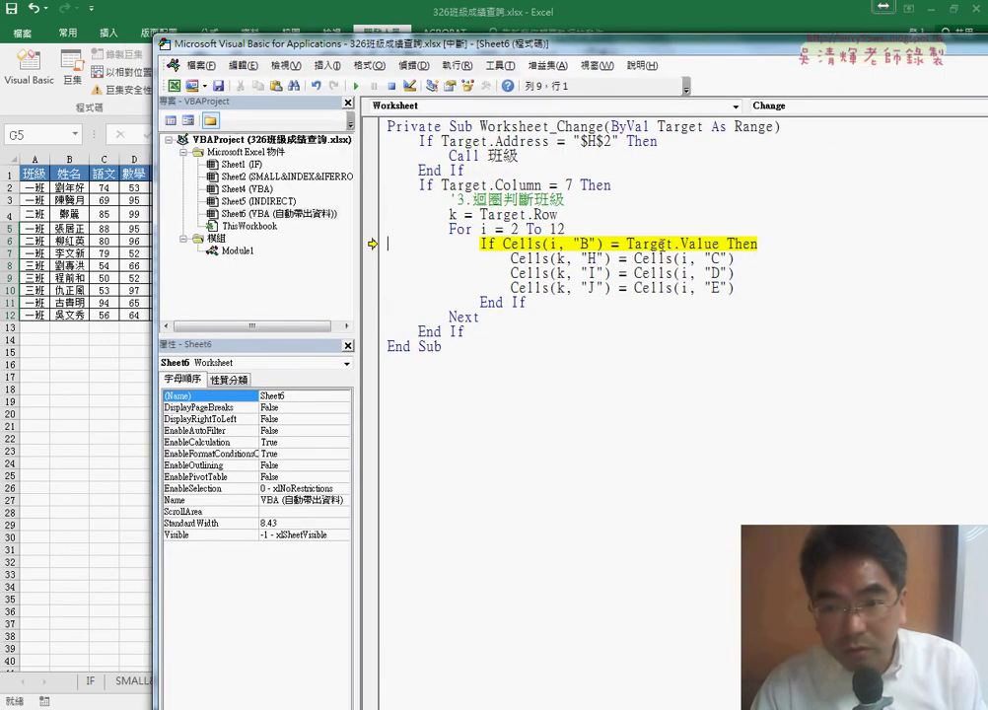
click(392, 86)
key(alt+F11)
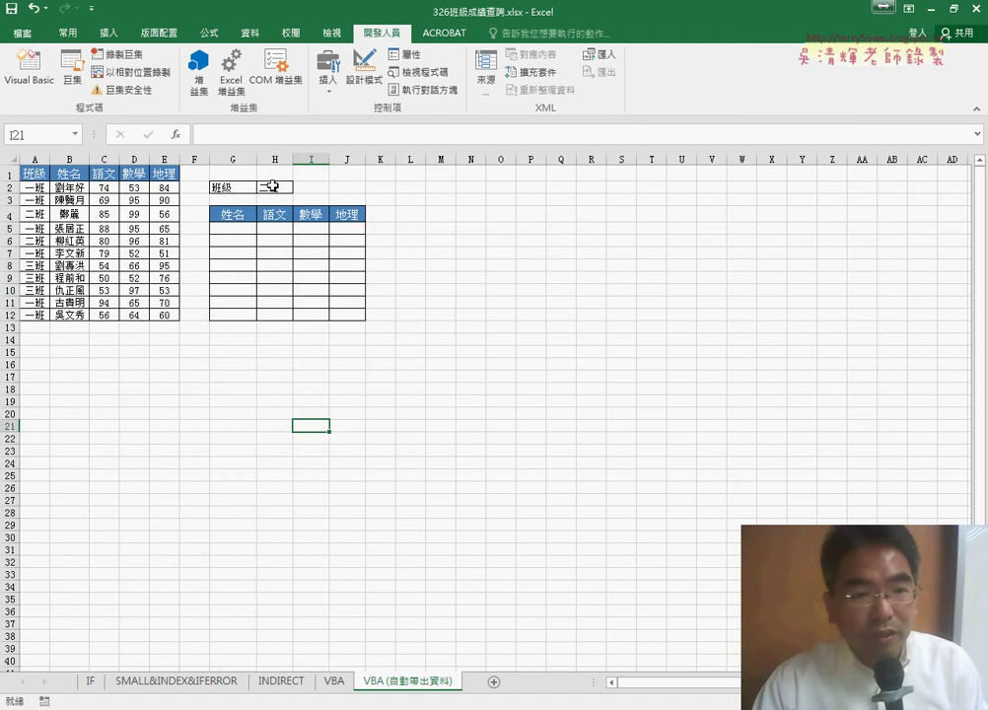
Step: Choose 張居正 in G5, 鄭麗 in G6 and 劉年好 in G7 from the name dropdowns
click(243, 227)
click(261, 229)
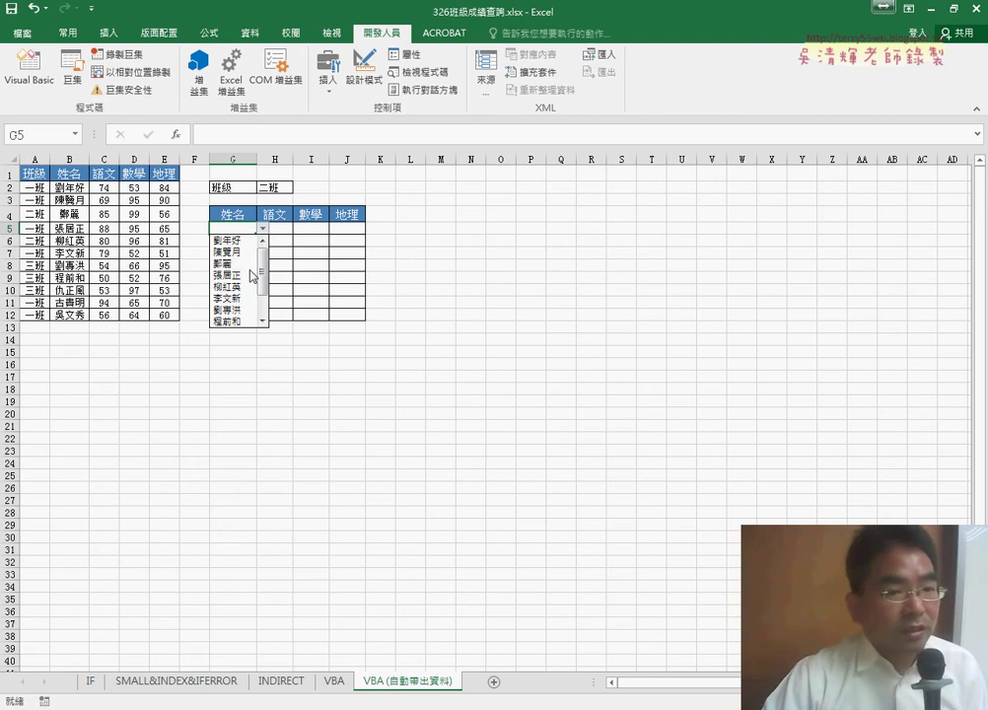
click(243, 276)
click(241, 241)
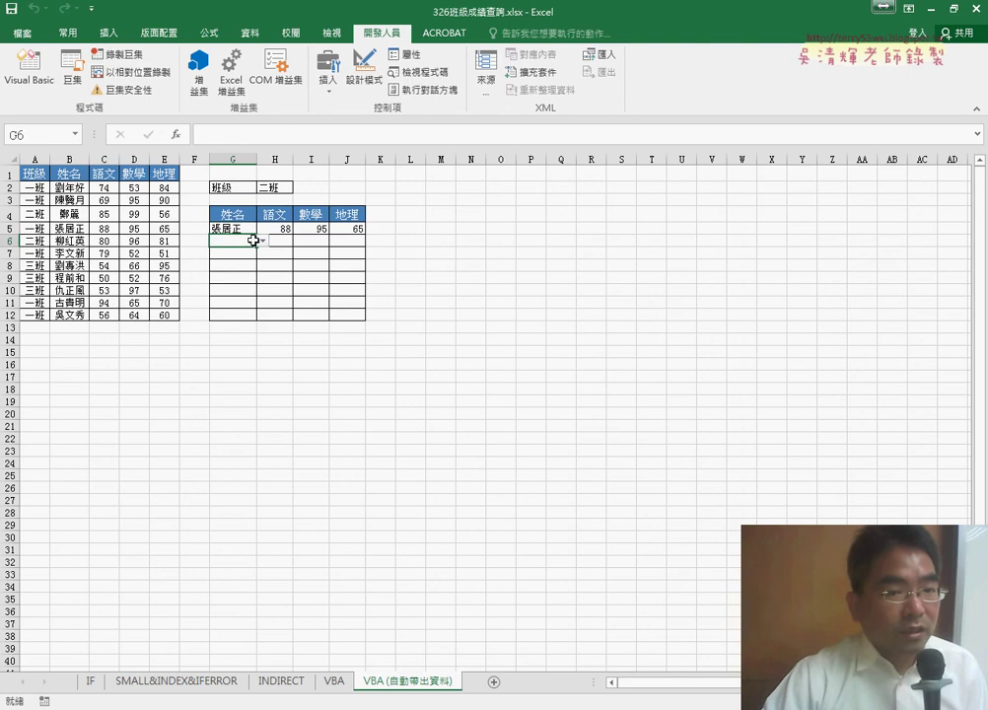
click(262, 240)
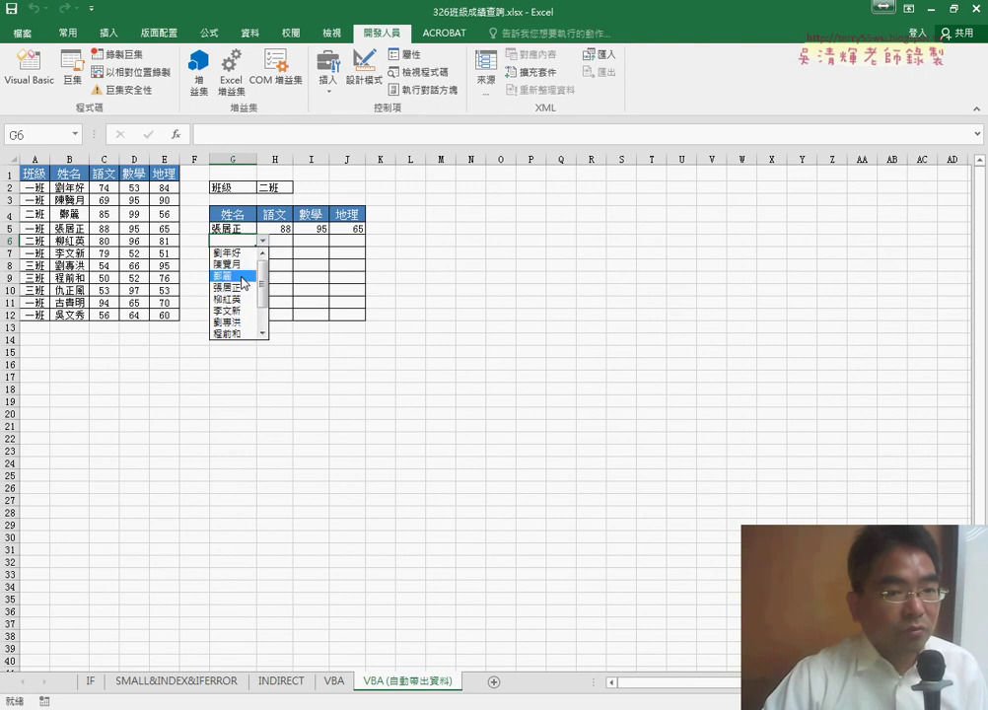
click(237, 275)
click(234, 256)
click(262, 253)
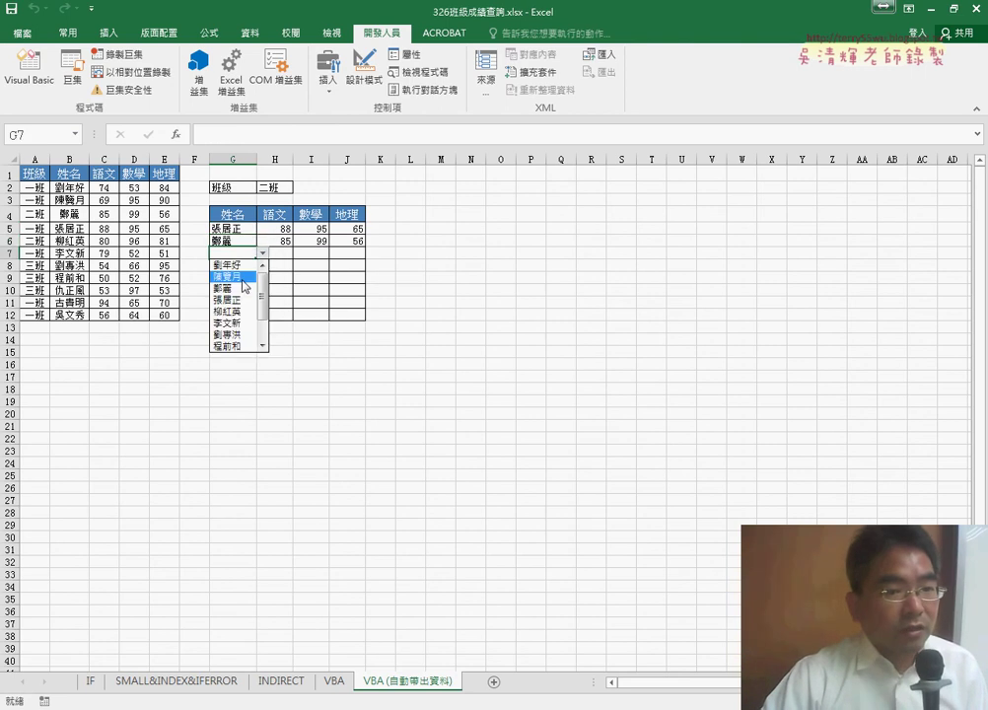
click(244, 268)
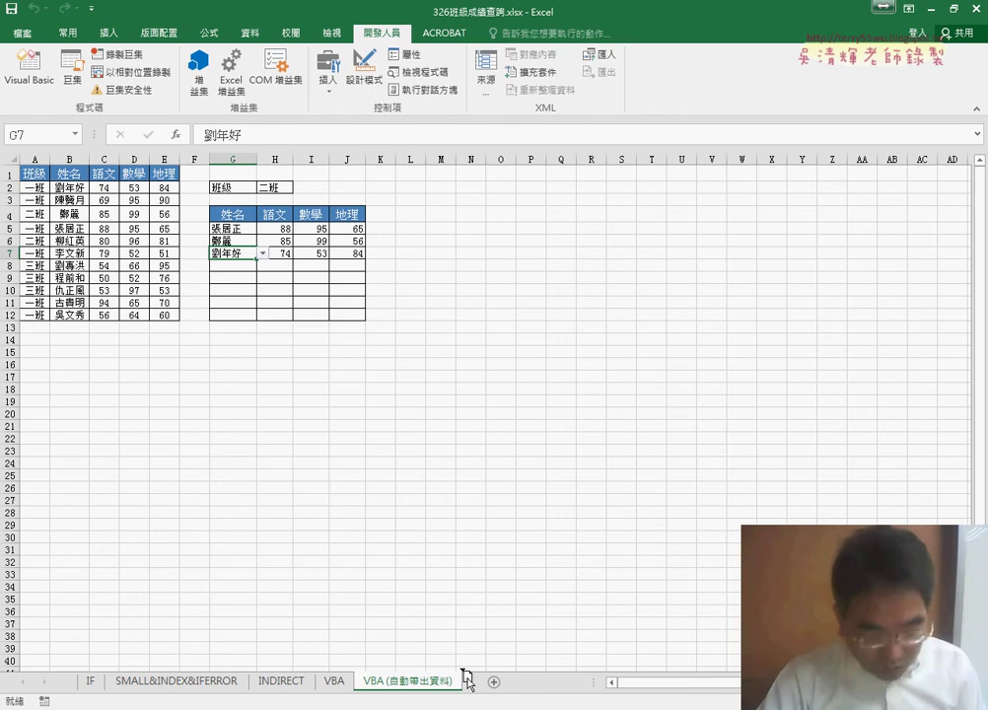
Step: Duplicate the VBA (自動帶出資料) sheet and rename the copy VLOOKUP(自動帶出資料) (2)
ctrl+drag(467, 679, 471, 681)
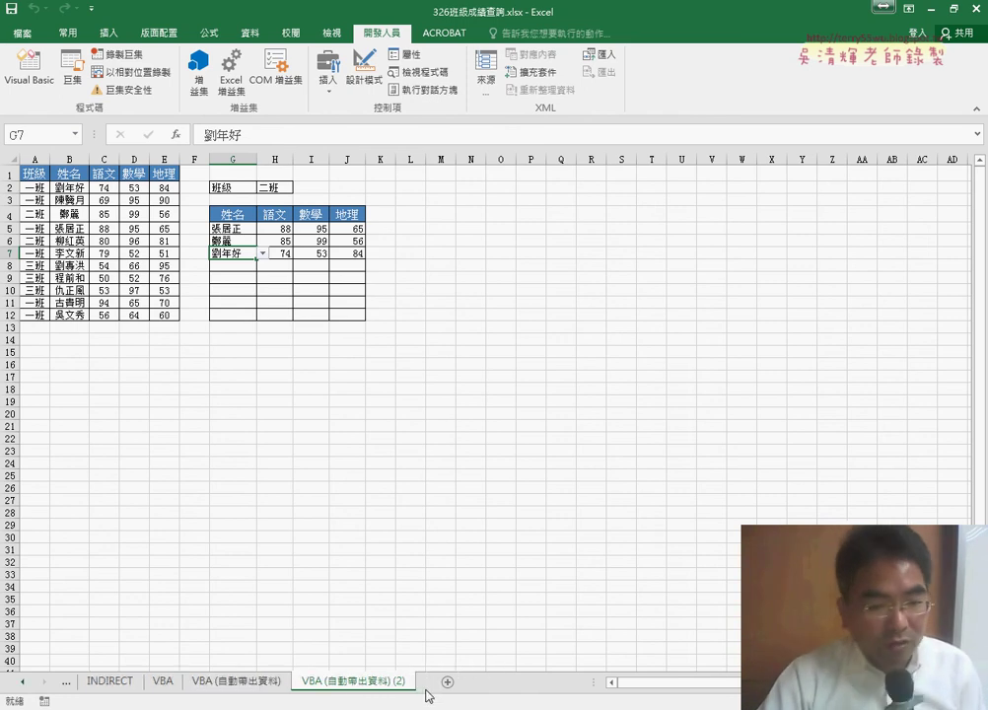
double_click(374, 680)
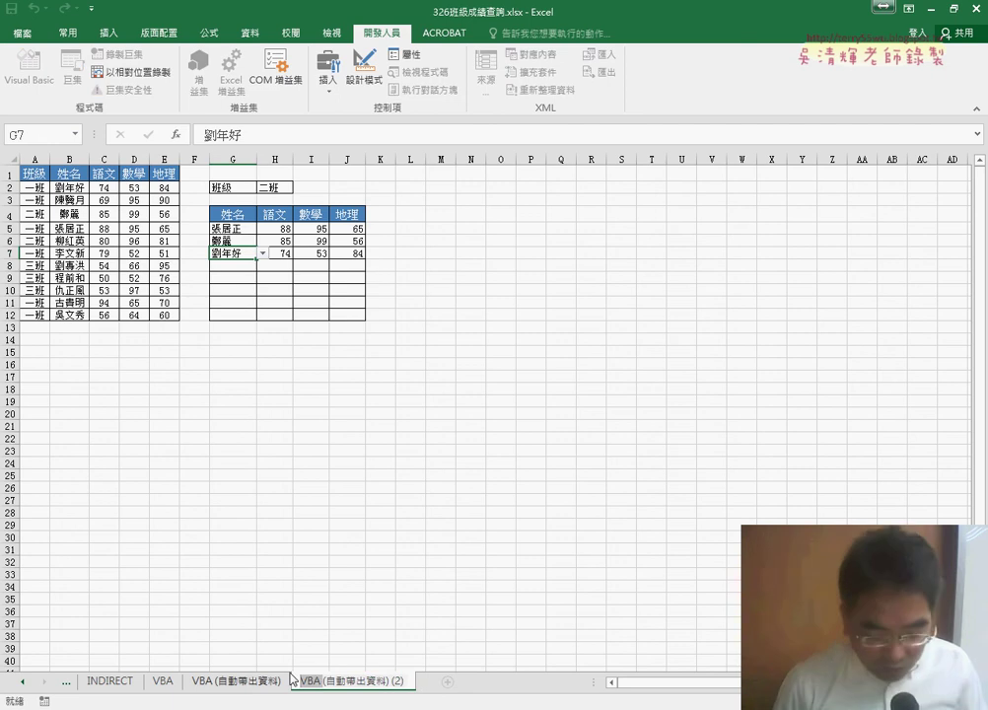
text(VLO)
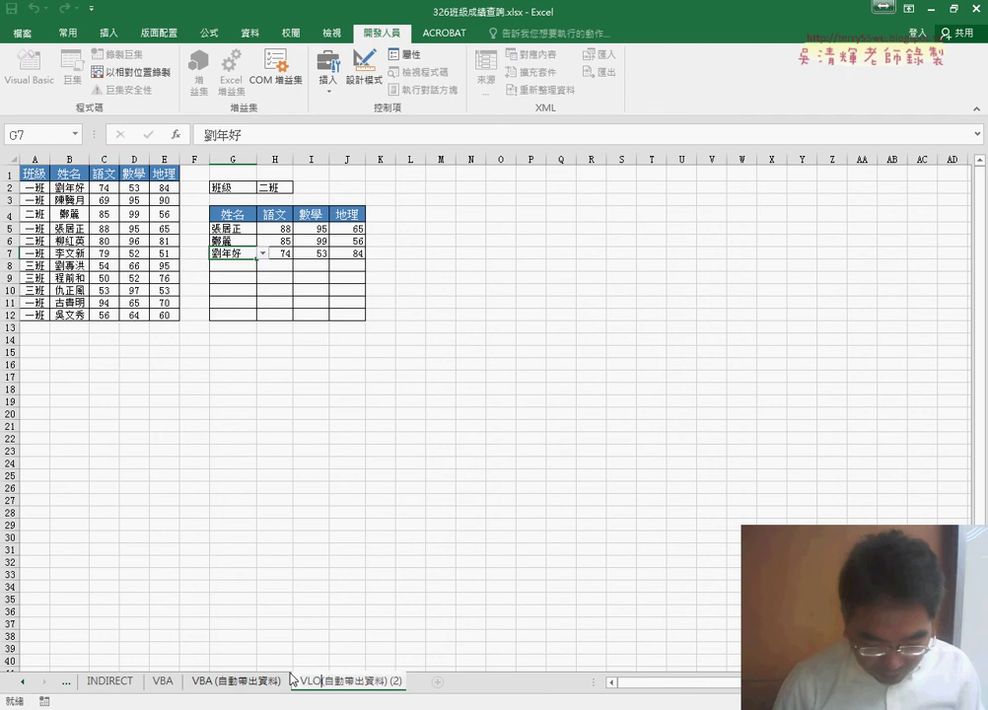
text(OKUP)
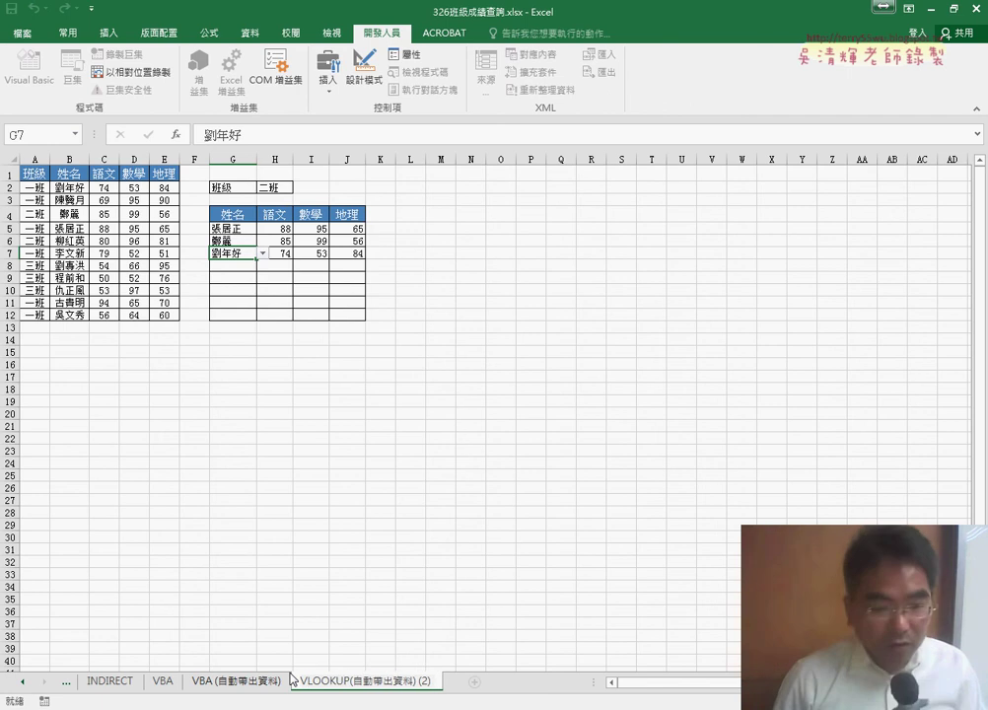
key(Return)
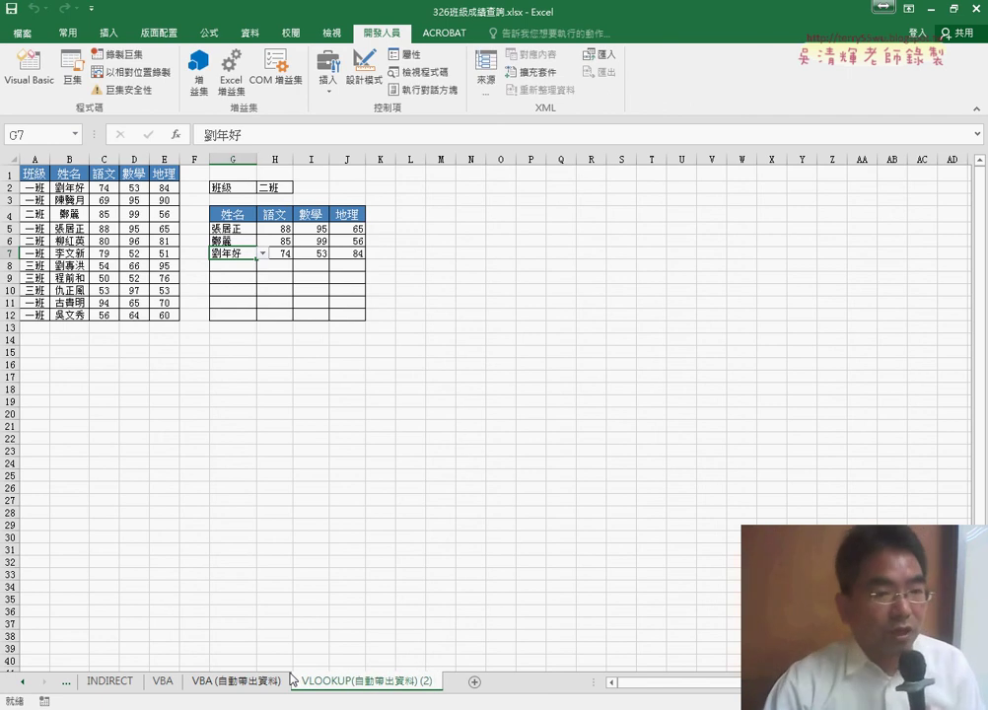
drag(234, 229, 337, 316)
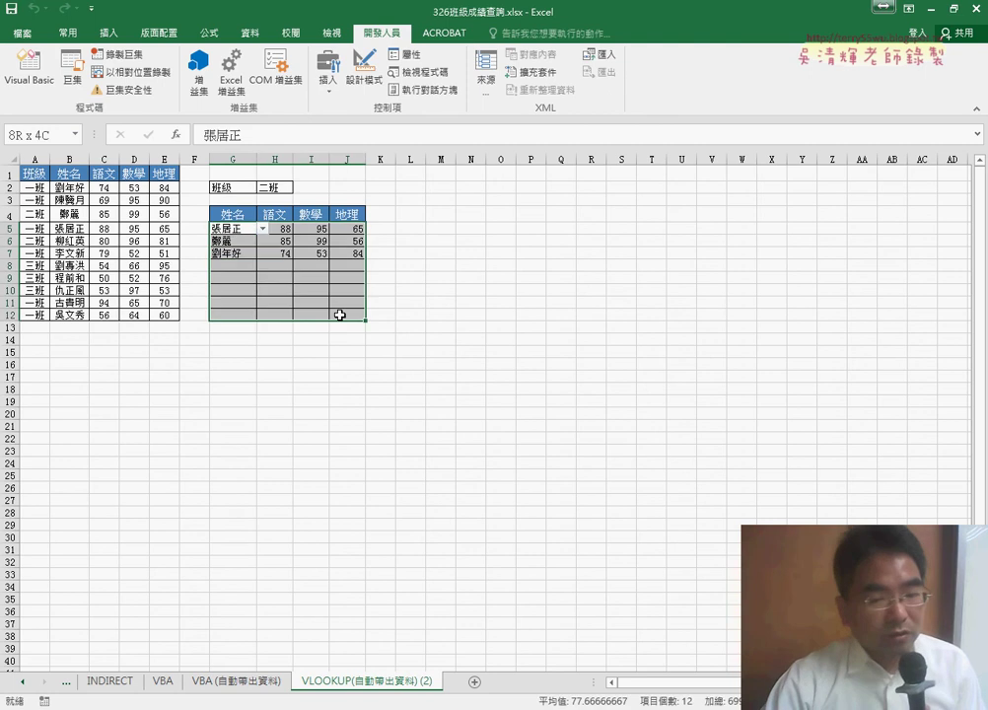
Step: Clear the copy's G5:J12 table and delete its inherited Worksheet_Change code, resetting the project
key(alt+F11)
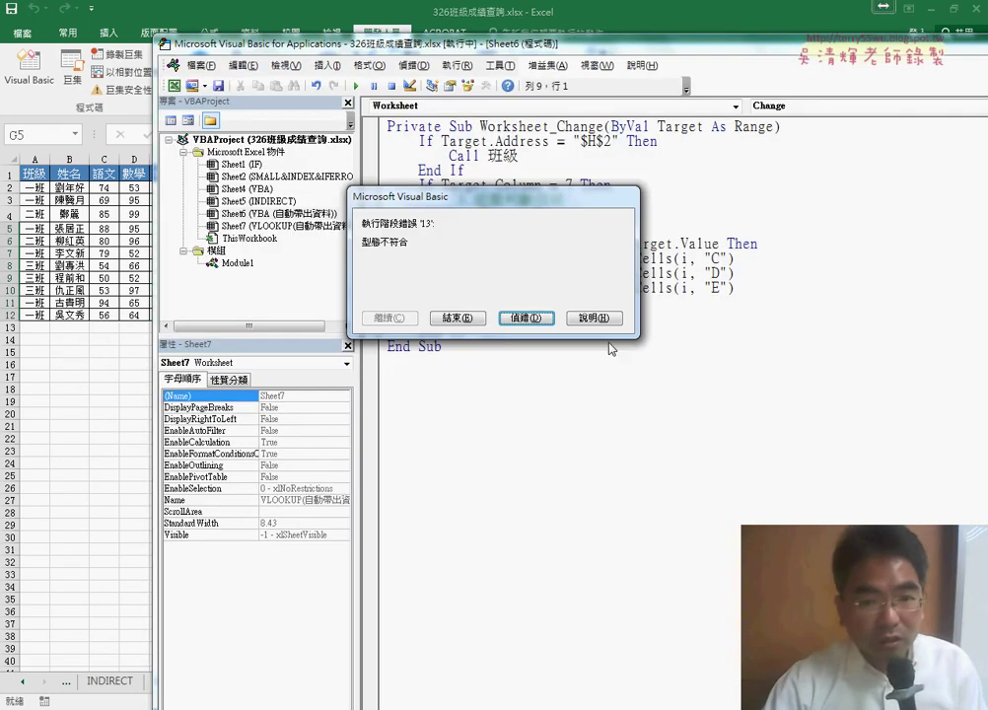
click(534, 319)
drag(553, 353, 385, 125)
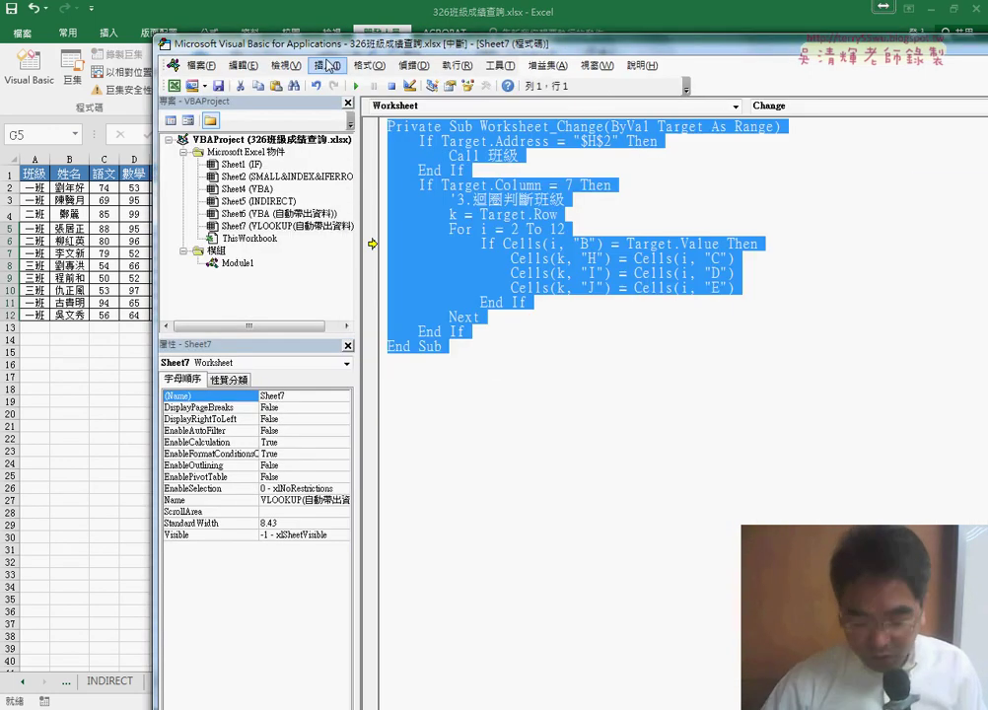
key(Delete)
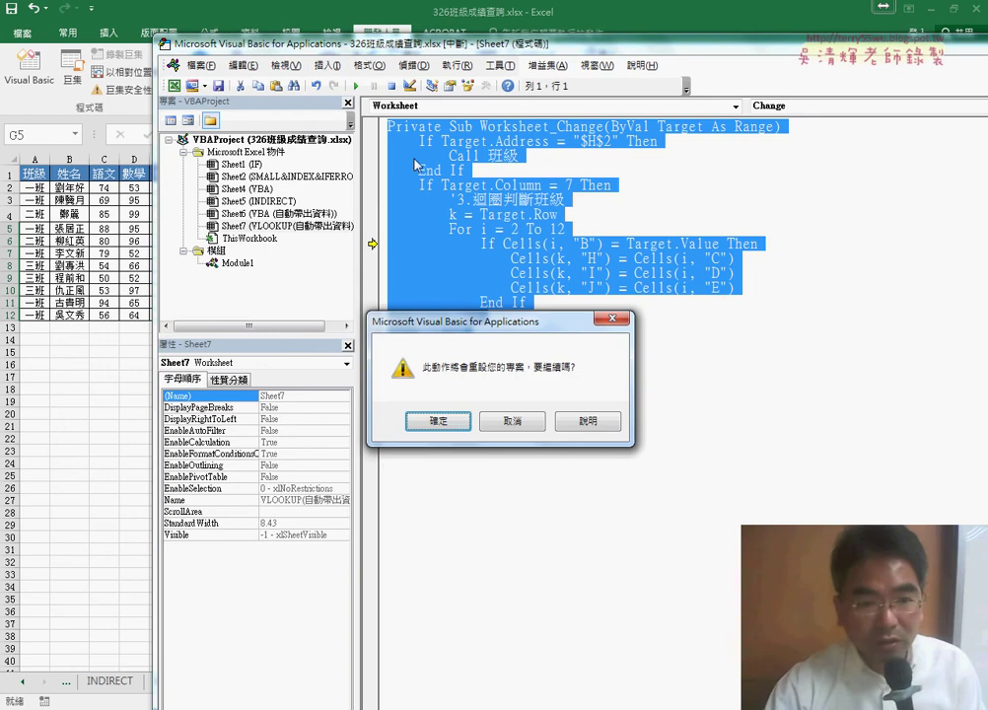
click(437, 424)
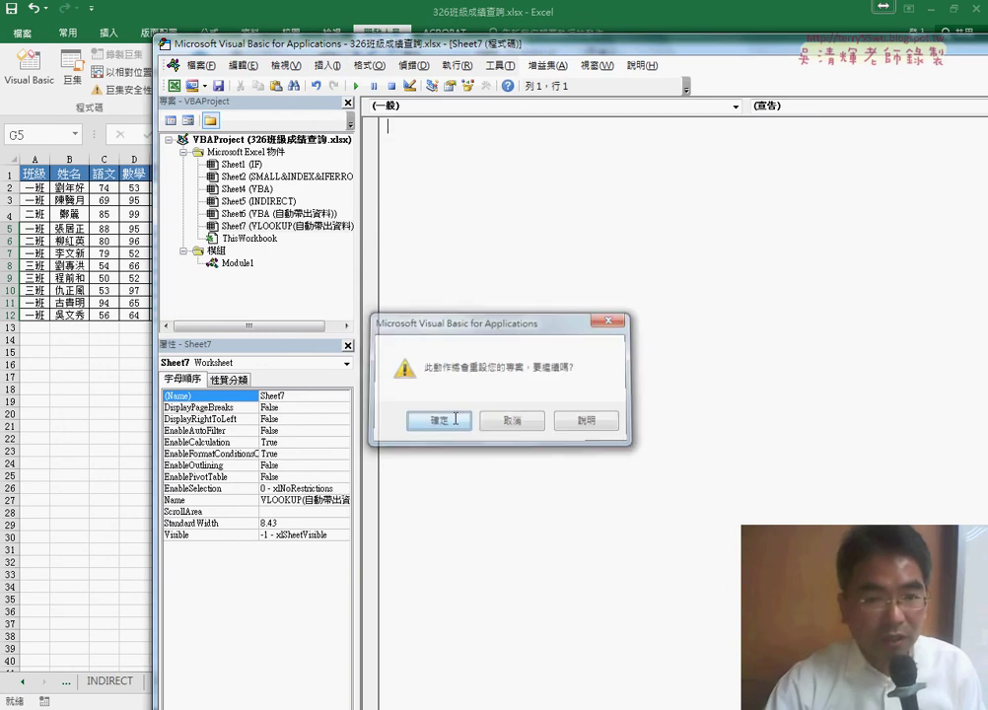
click(90, 412)
click(239, 231)
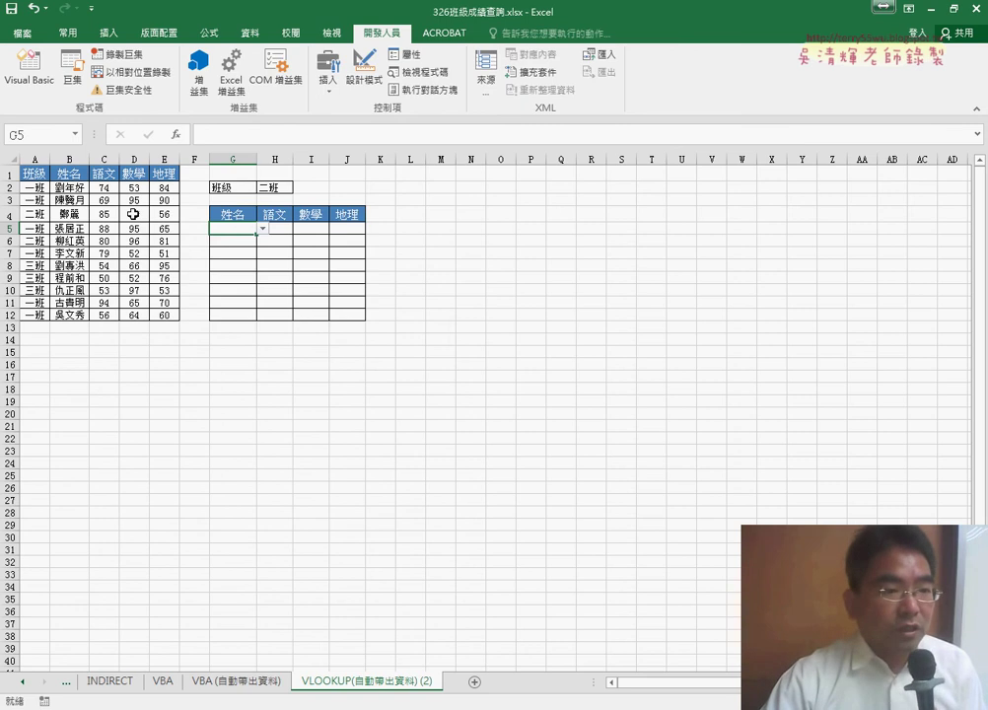
Step: Select B1:B12 and start Create from Selection, then cancel it
drag(66, 174, 62, 315)
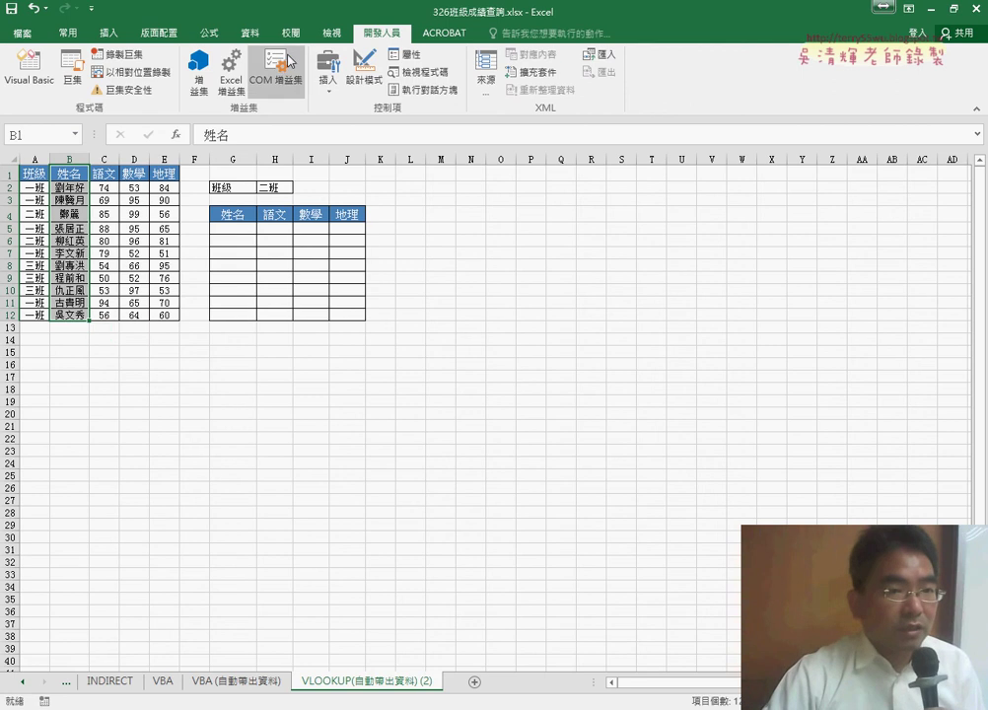
click(215, 34)
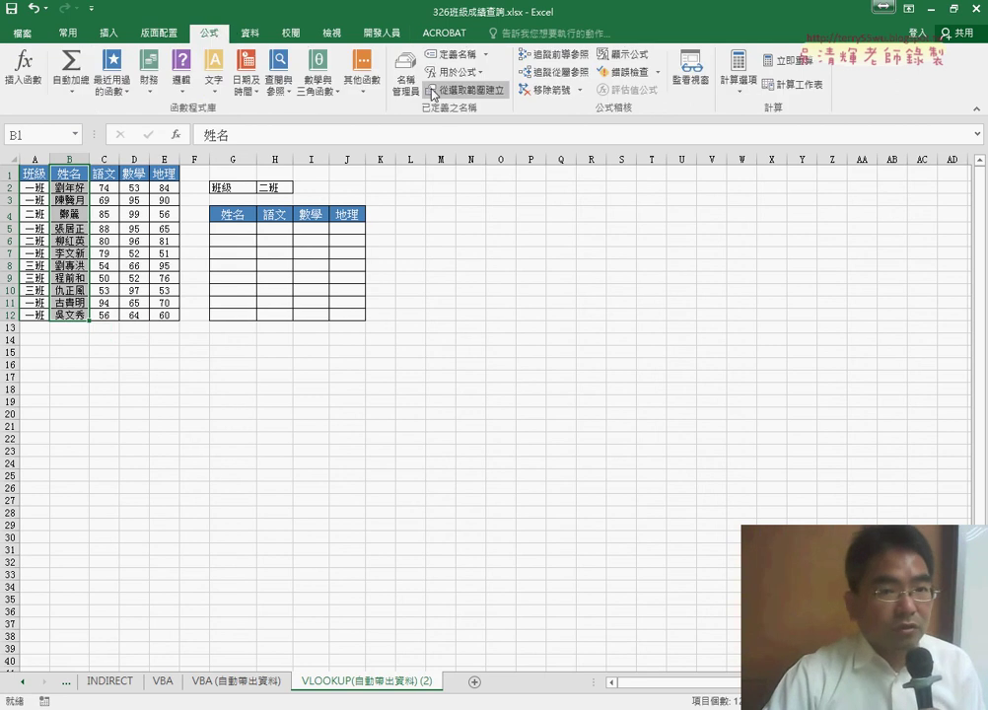
click(465, 95)
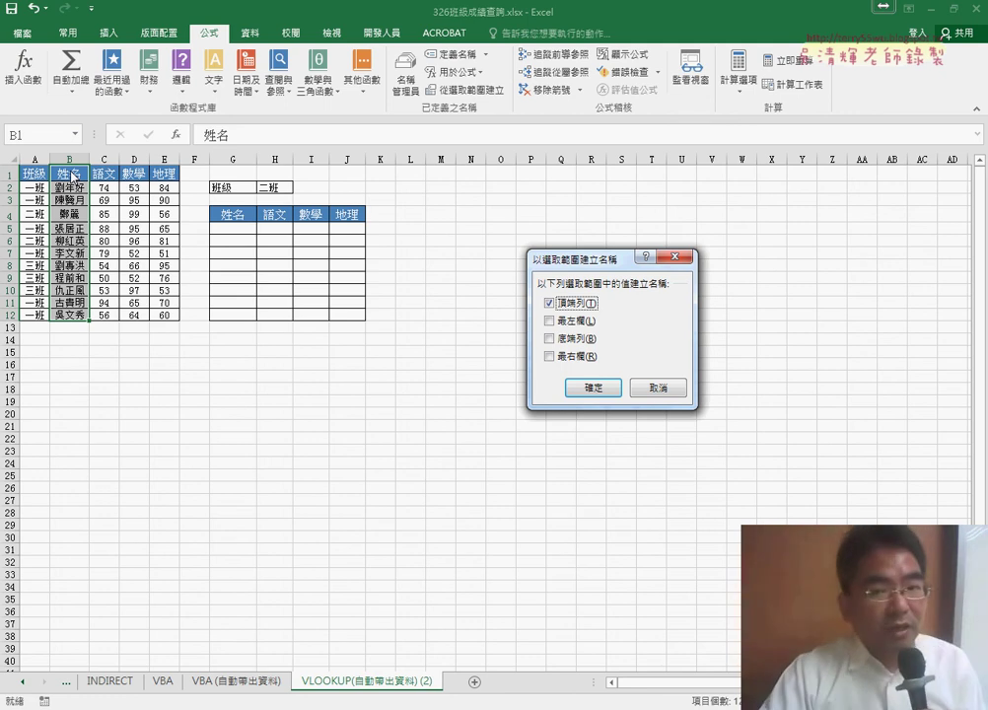
click(658, 388)
Step: In Name Manager, delete the sheet-scoped duplicate 姓名 and confirm the other refers to $B$2:$B$12
click(405, 79)
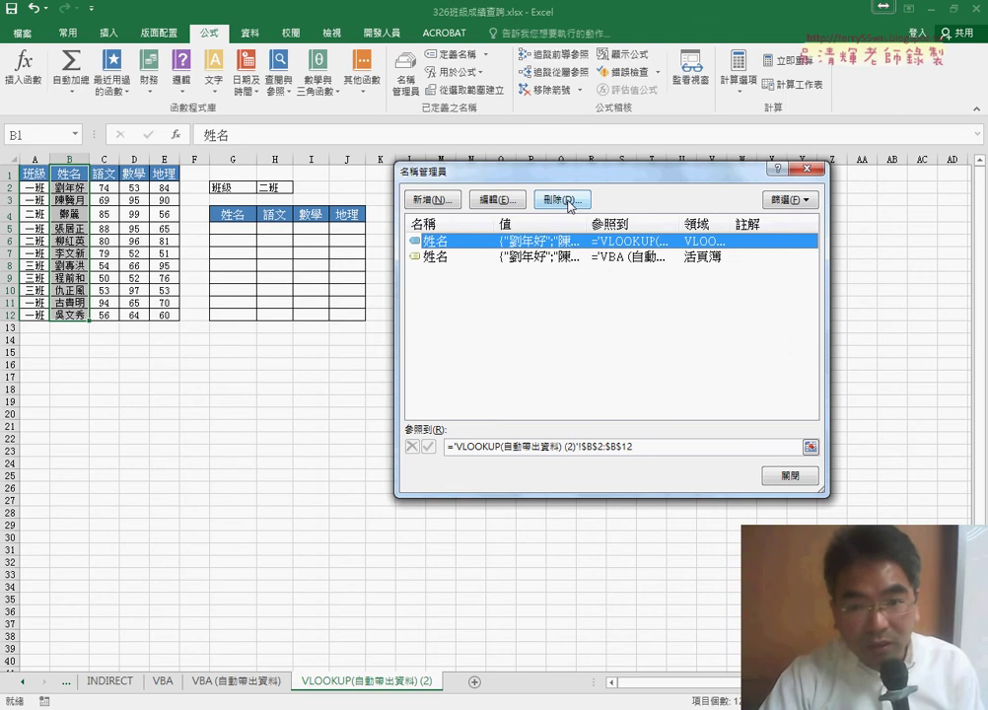
click(569, 202)
click(467, 405)
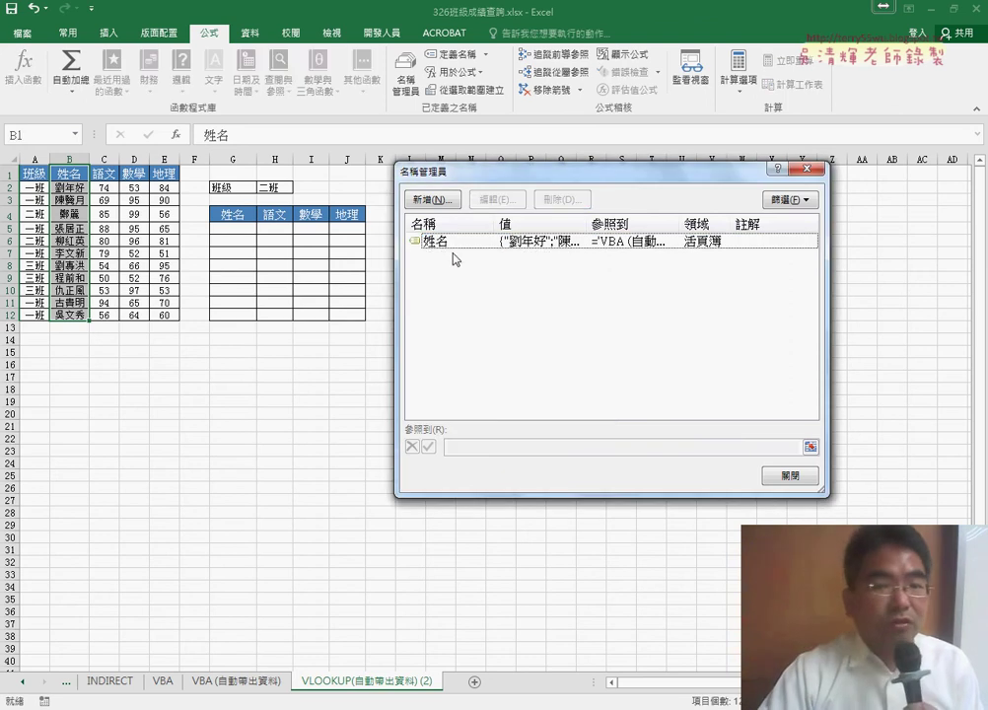
click(453, 241)
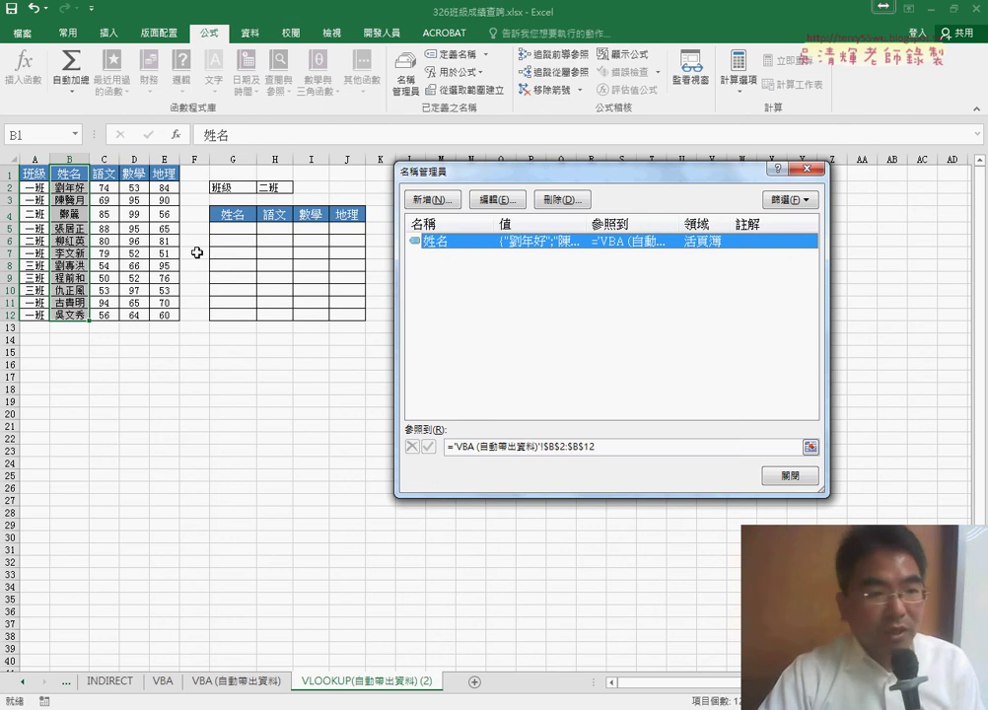
click(788, 478)
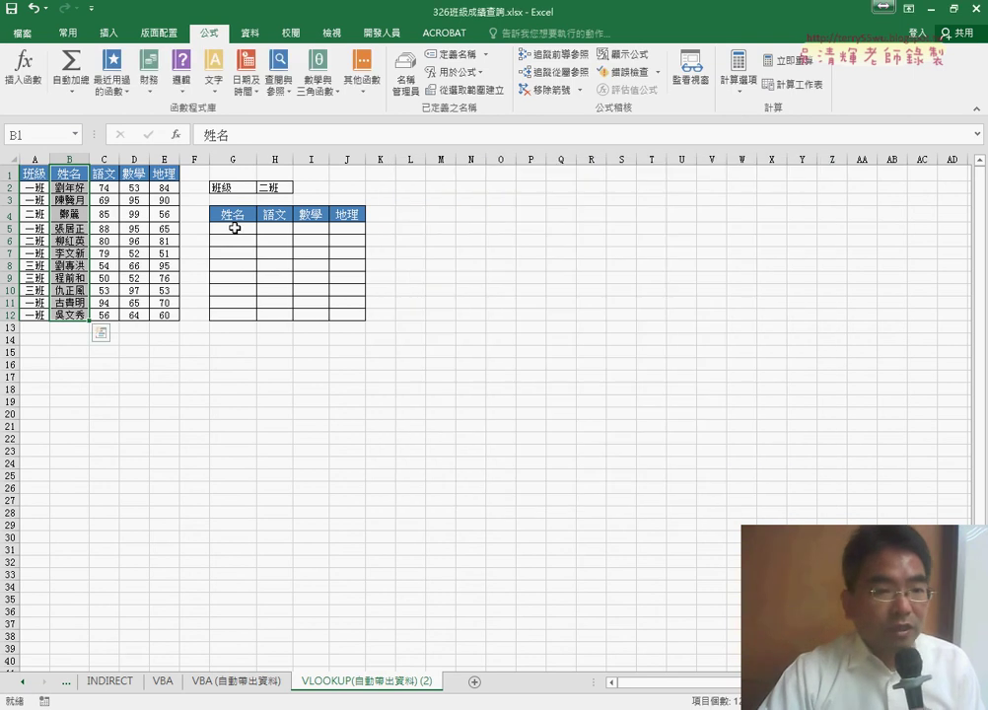
drag(234, 228, 235, 316)
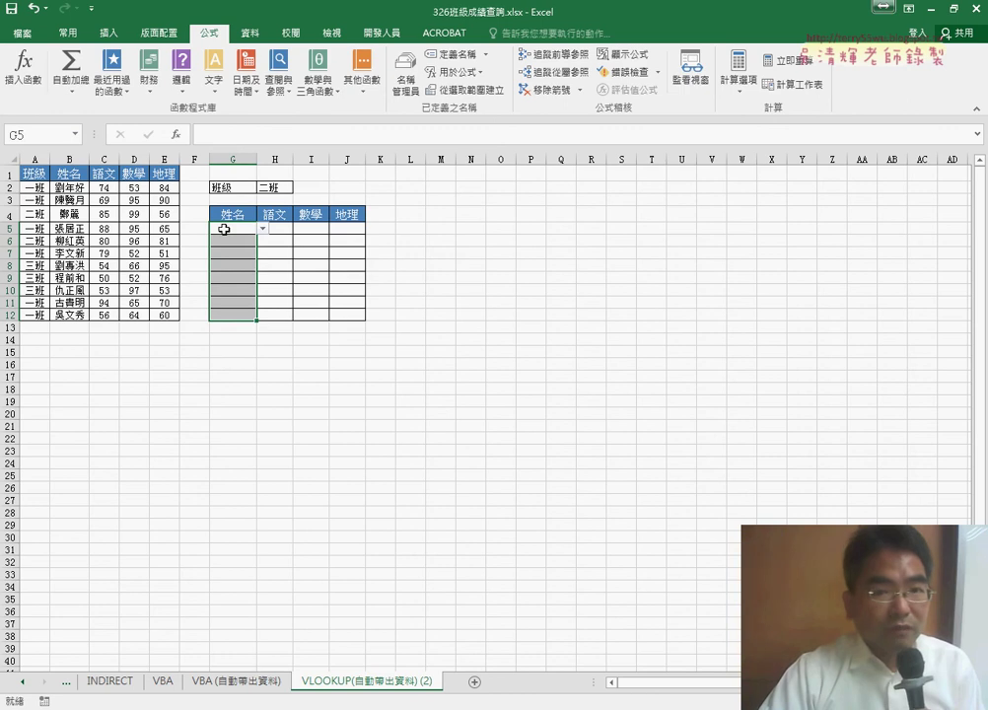
Step: Give G5:G12 a List data validation whose source is =姓名, pasted with F3
click(250, 33)
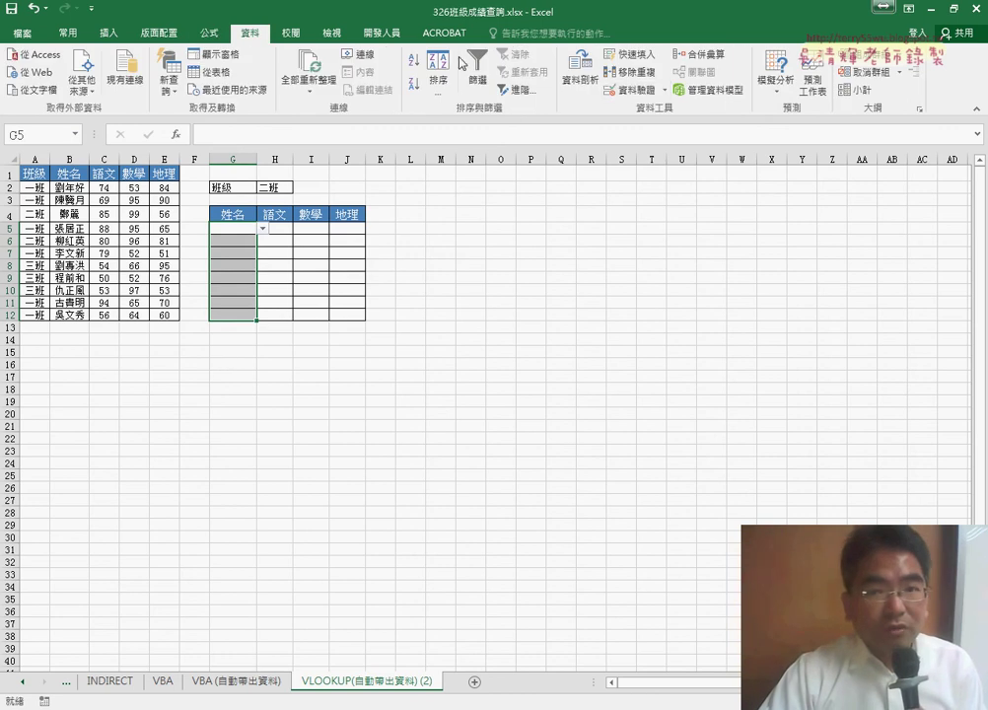
click(631, 90)
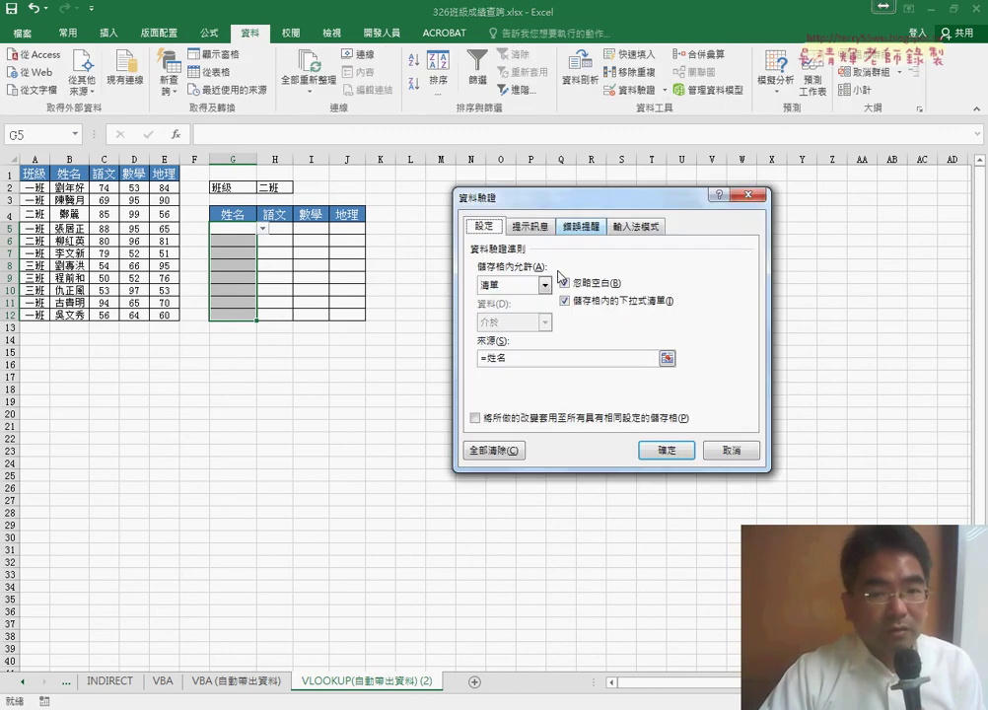
click(503, 290)
click(504, 302)
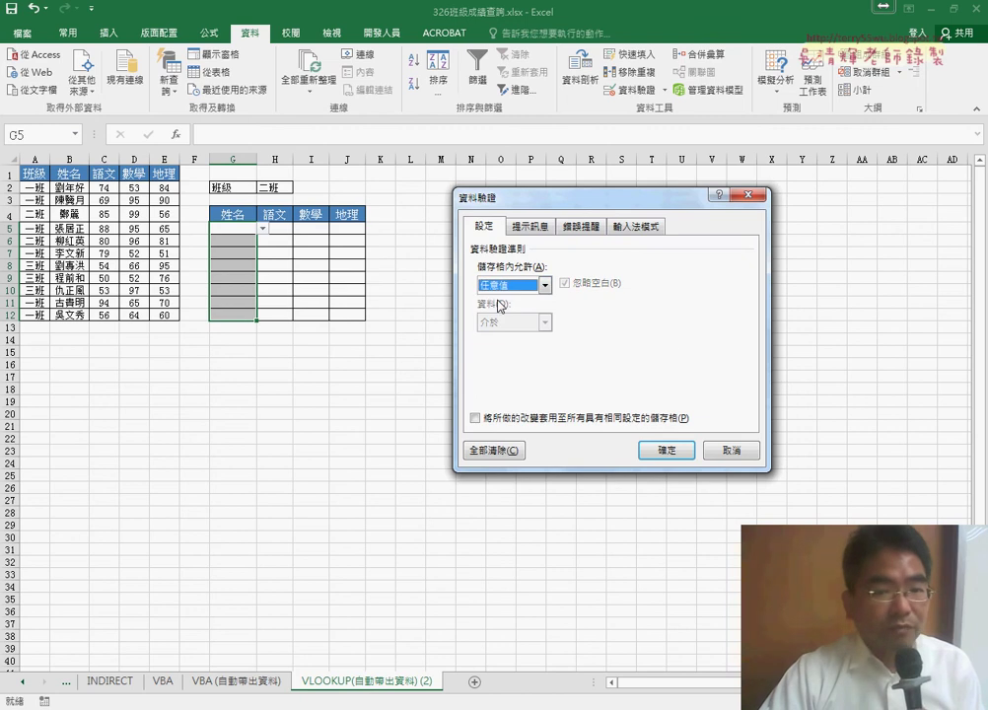
click(508, 288)
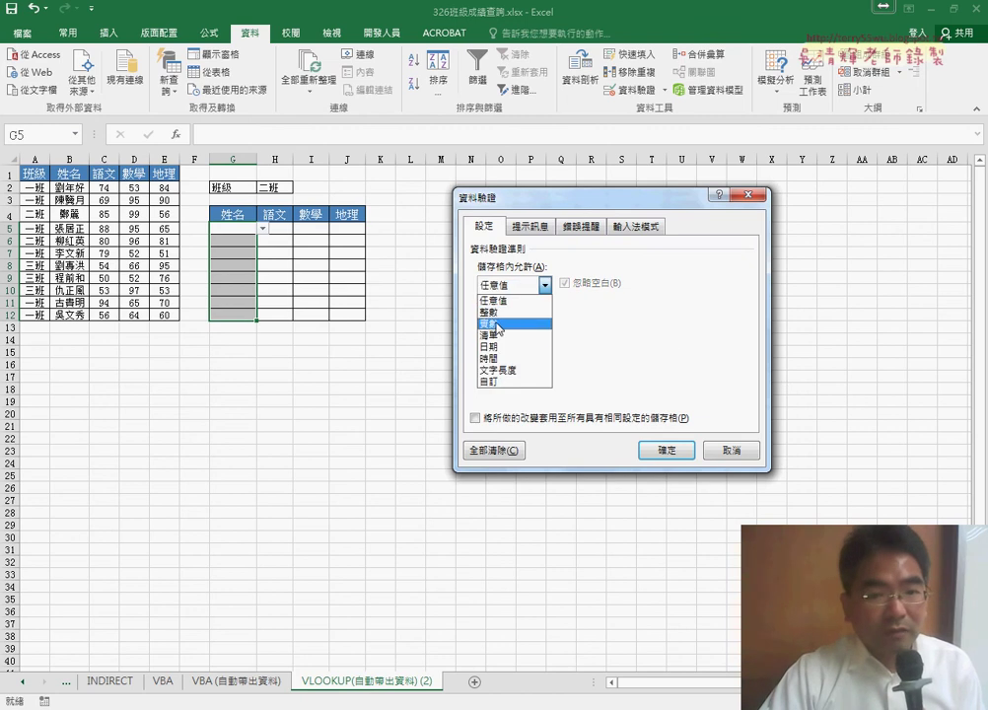
click(499, 330)
click(653, 358)
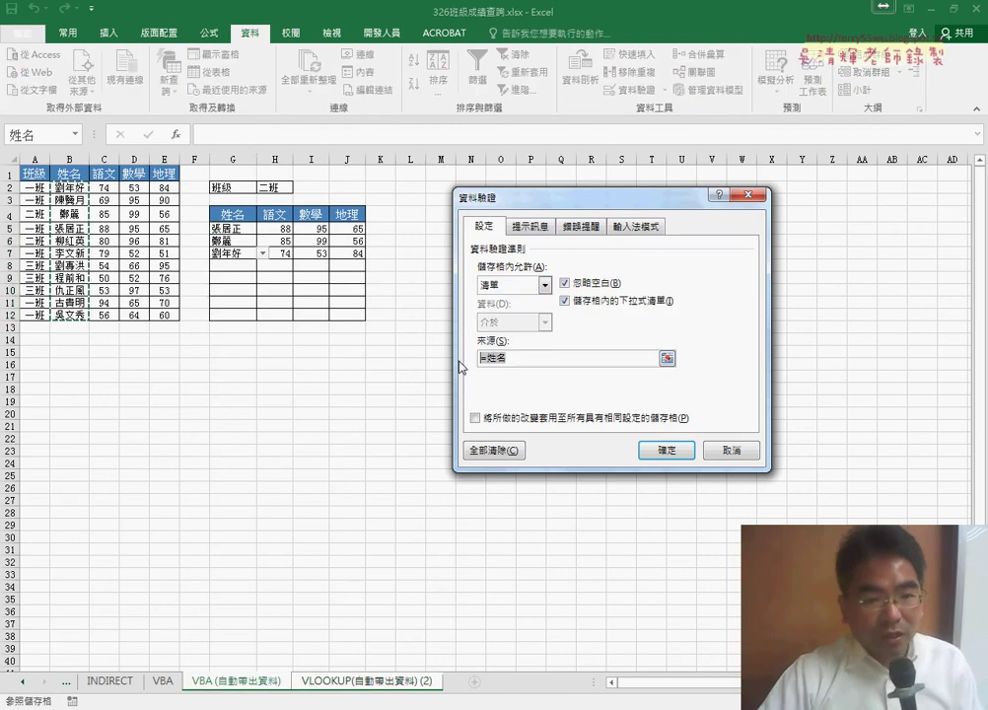
key(BackSpace)
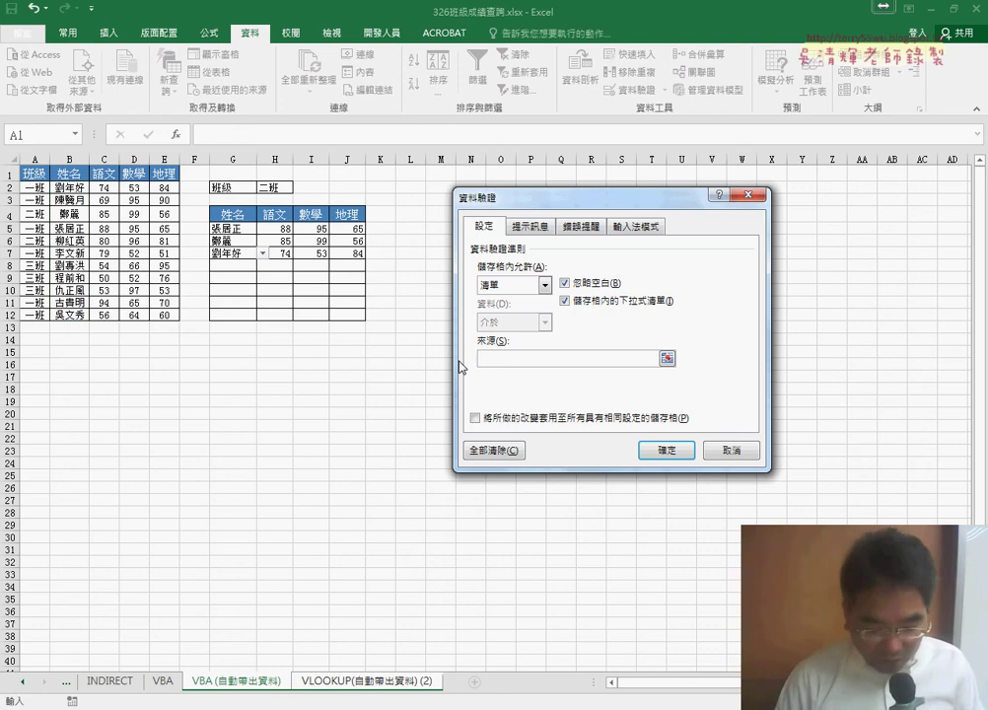
key(F3)
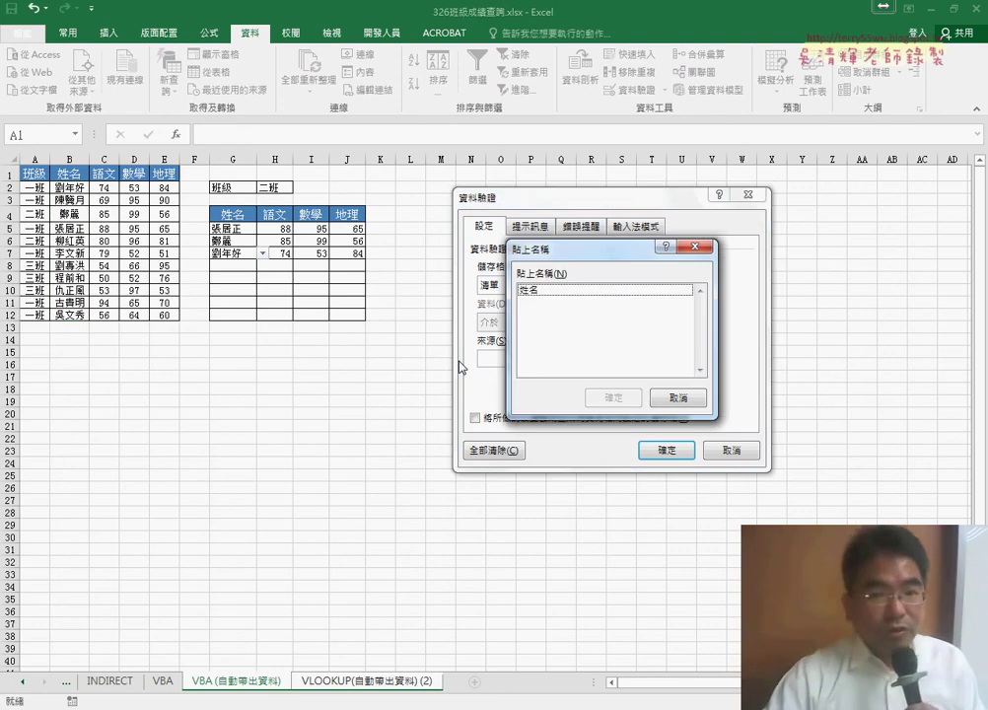
click(532, 290)
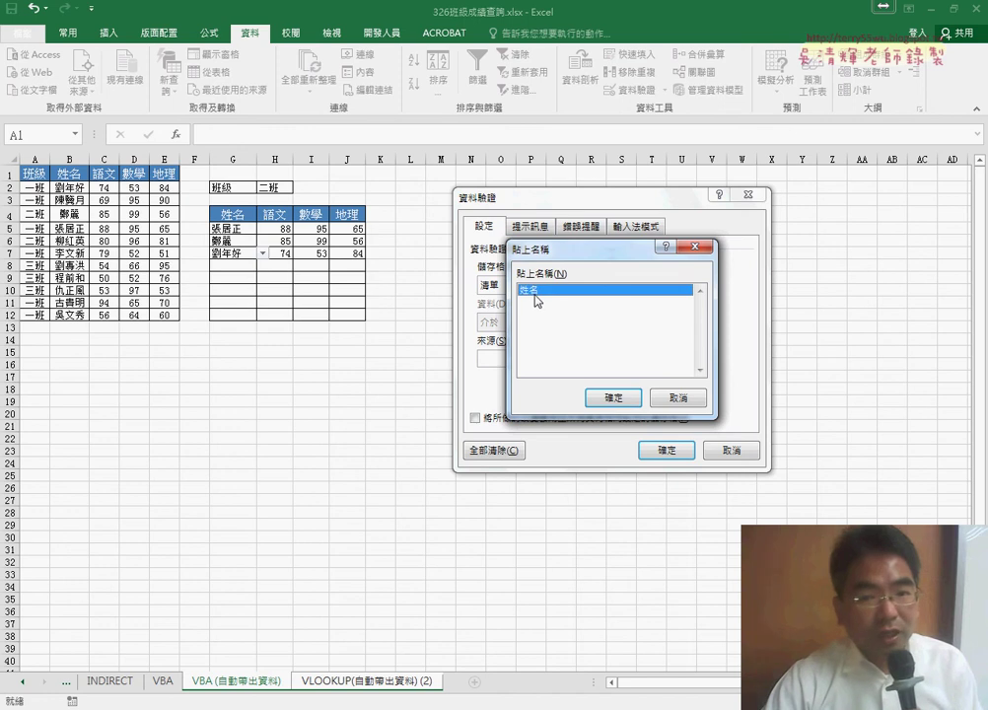
click(611, 398)
click(680, 456)
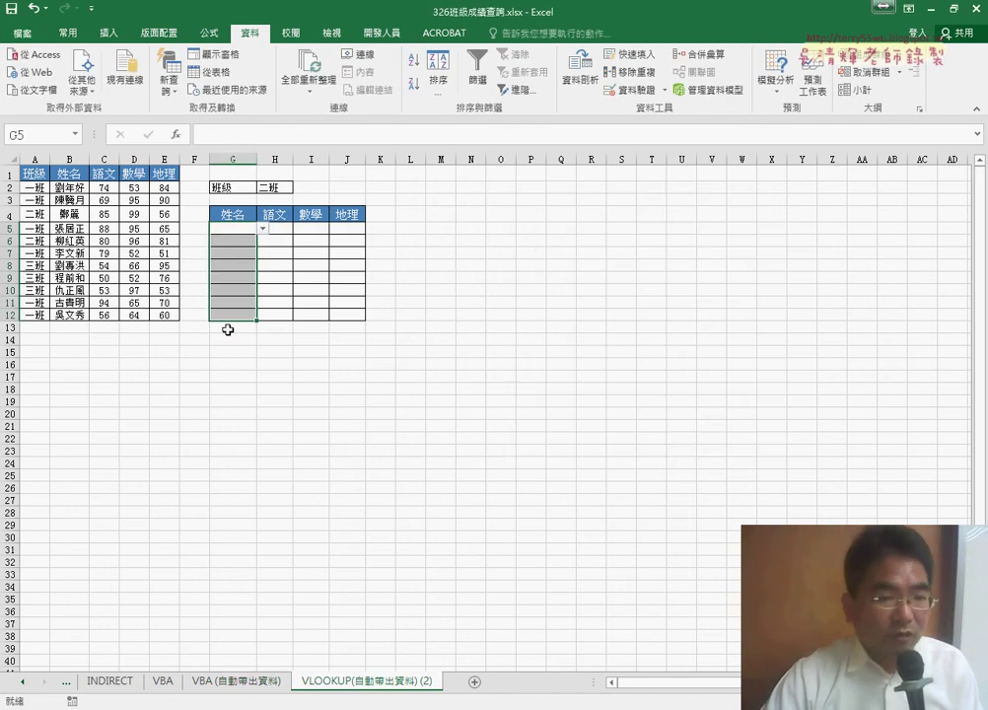
click(264, 228)
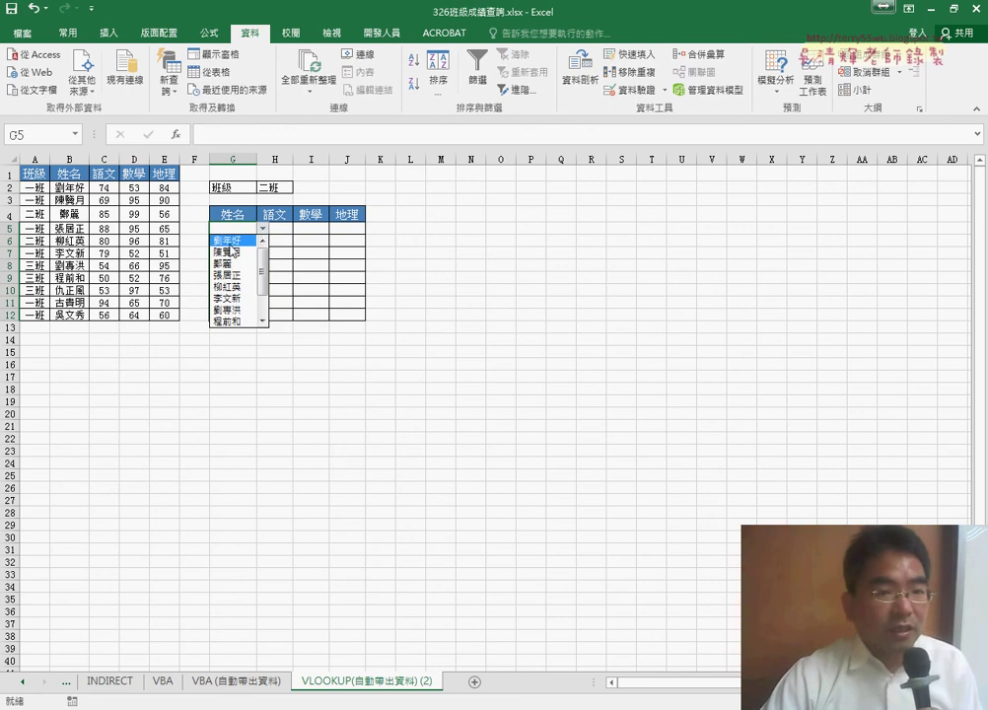
click(233, 239)
click(228, 244)
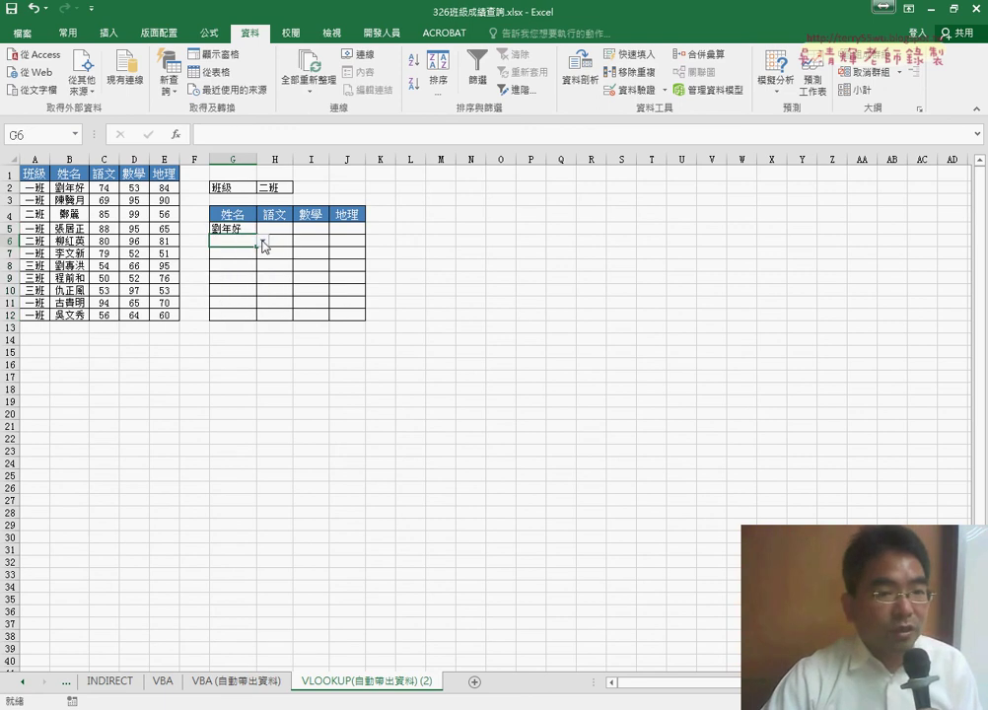
click(265, 244)
click(235, 285)
click(247, 255)
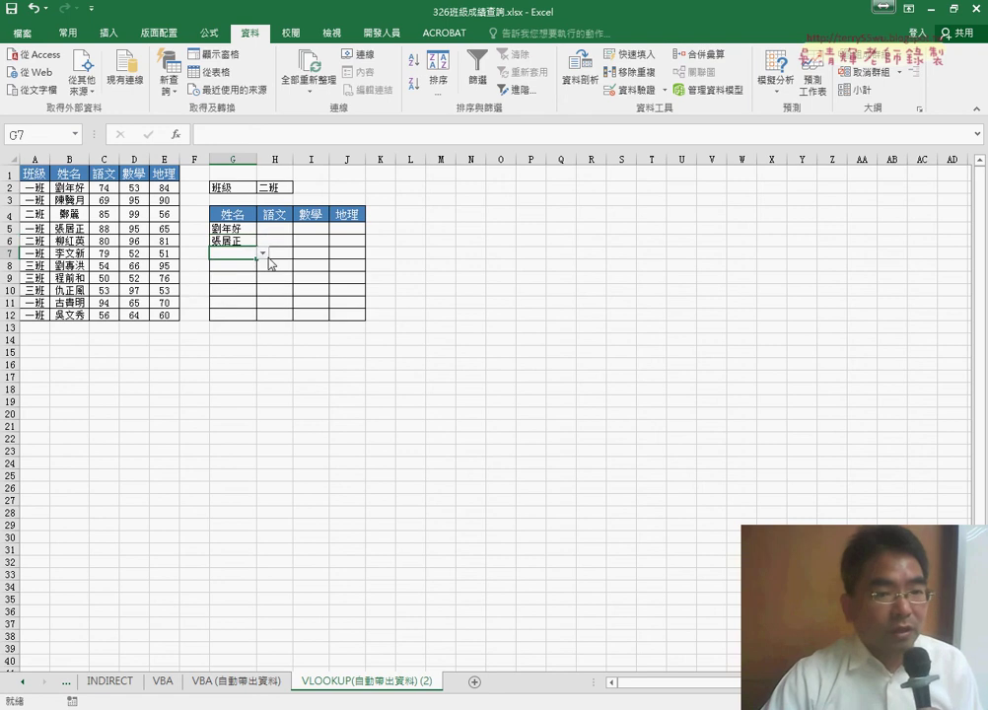
click(263, 254)
click(257, 293)
click(243, 265)
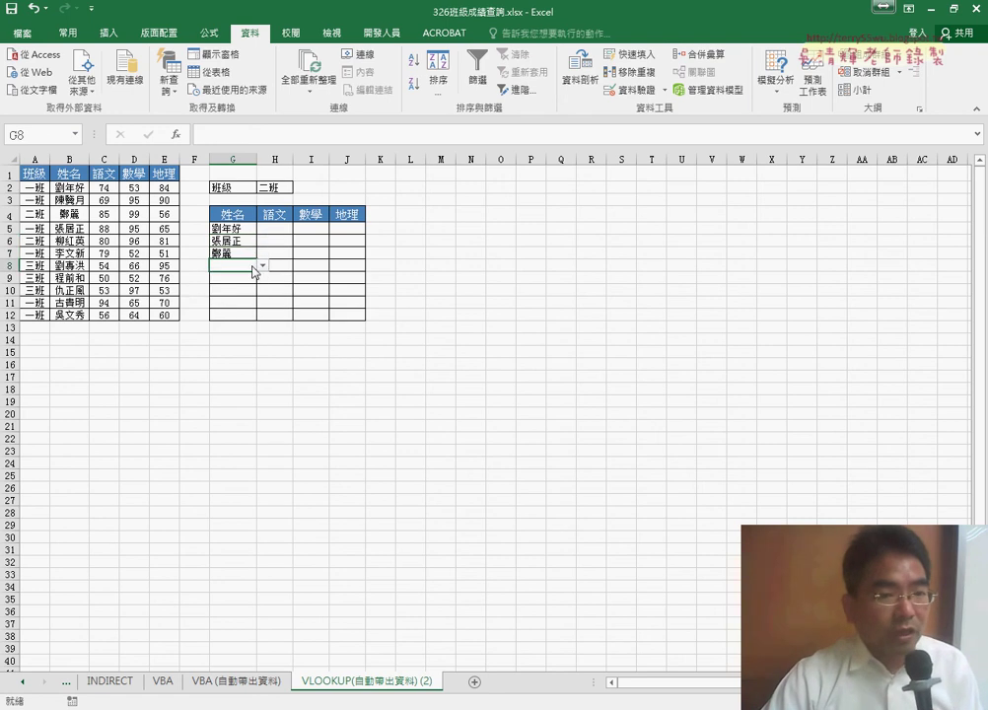
click(262, 266)
click(252, 292)
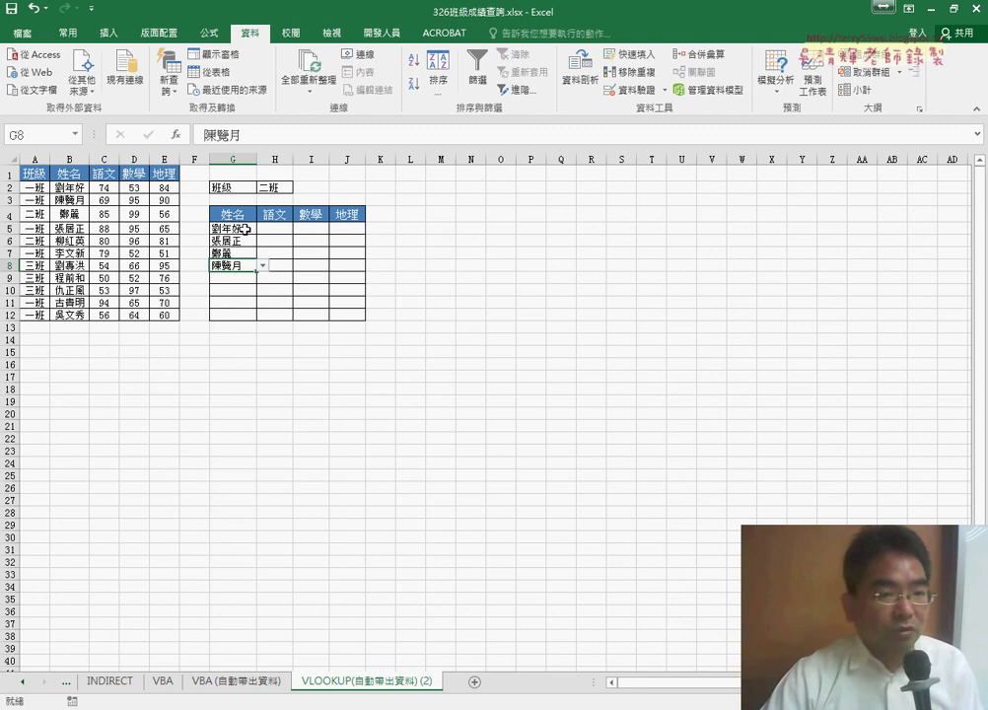
drag(246, 229, 235, 267)
key(Delete)
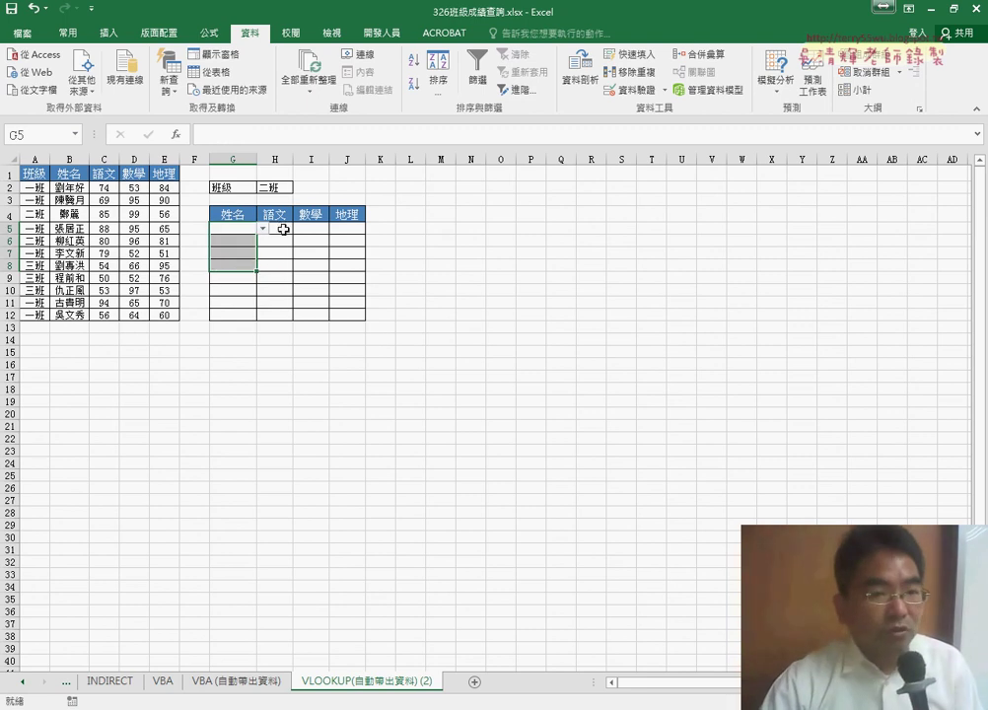
click(283, 229)
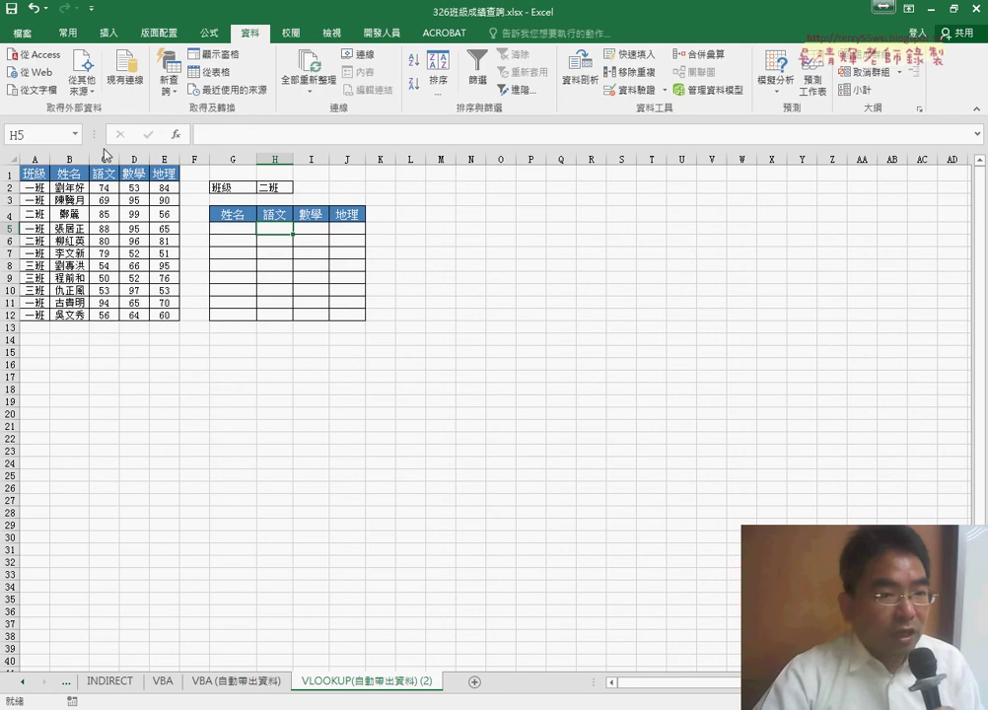
click(176, 134)
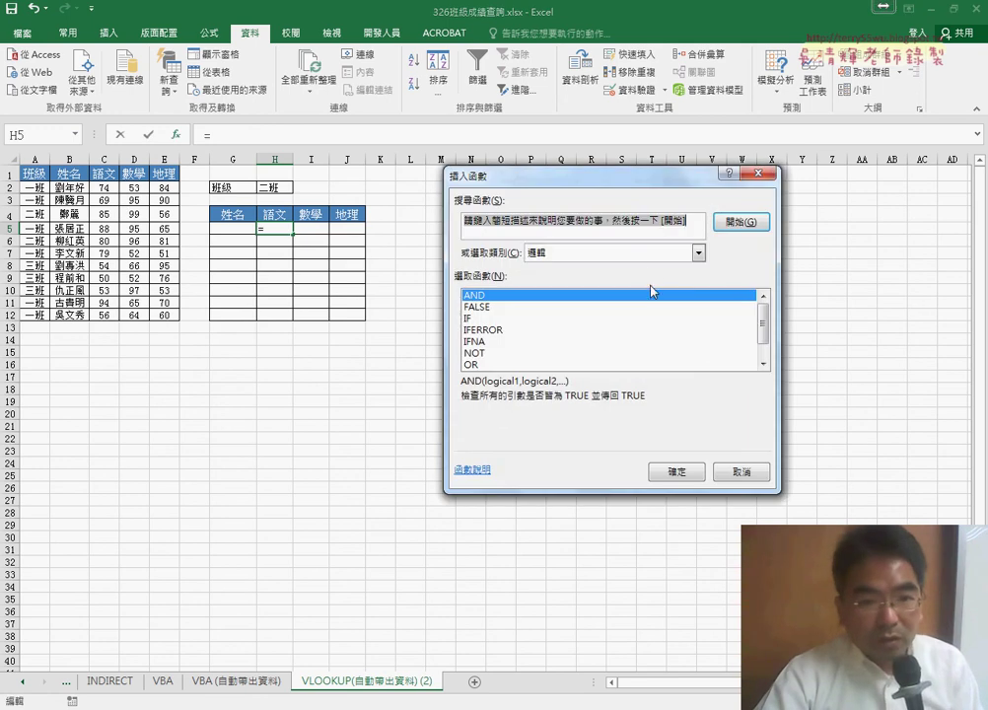
click(741, 471)
click(242, 229)
click(262, 229)
click(244, 252)
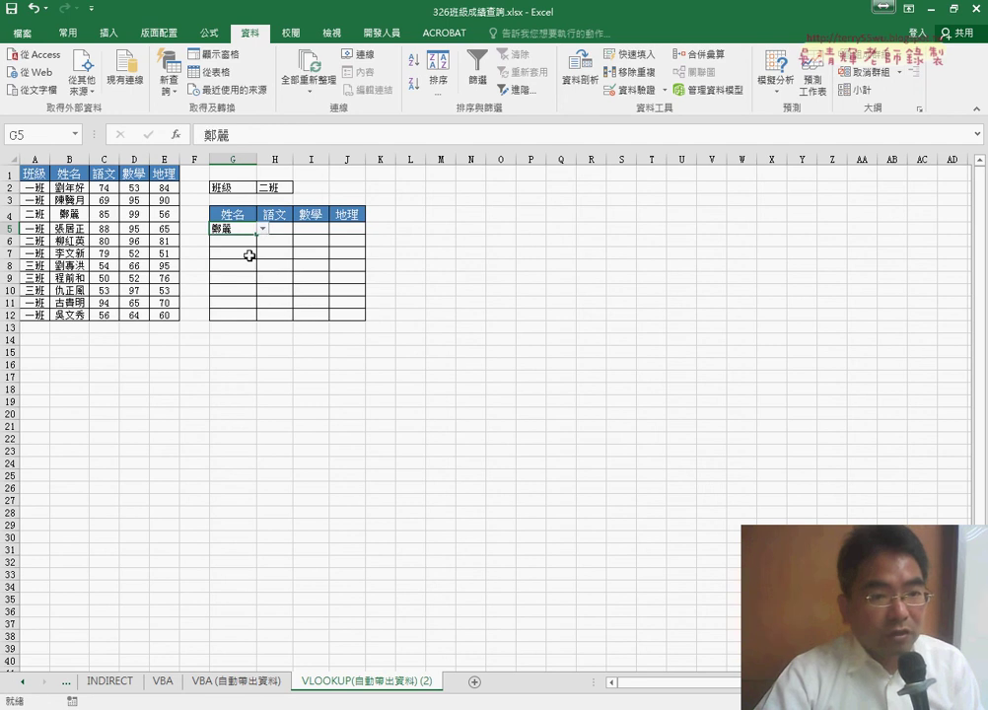
Step: Insert a VLOOKUP function into H5 from the 檢視與參照 category
click(279, 230)
click(176, 134)
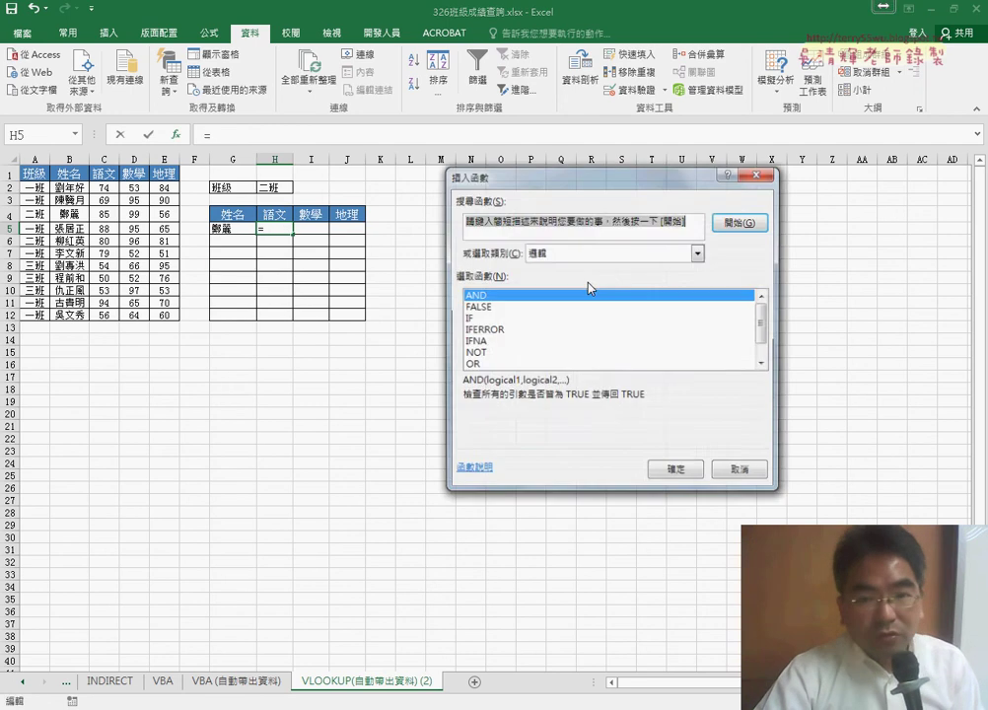
click(698, 252)
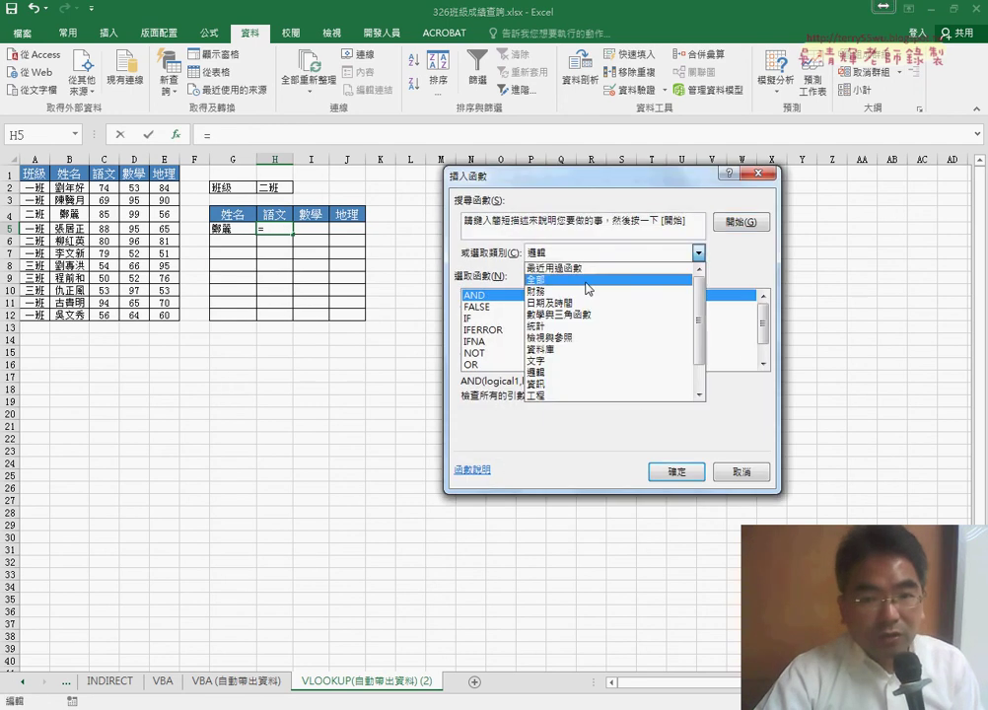
click(601, 337)
drag(765, 313, 765, 355)
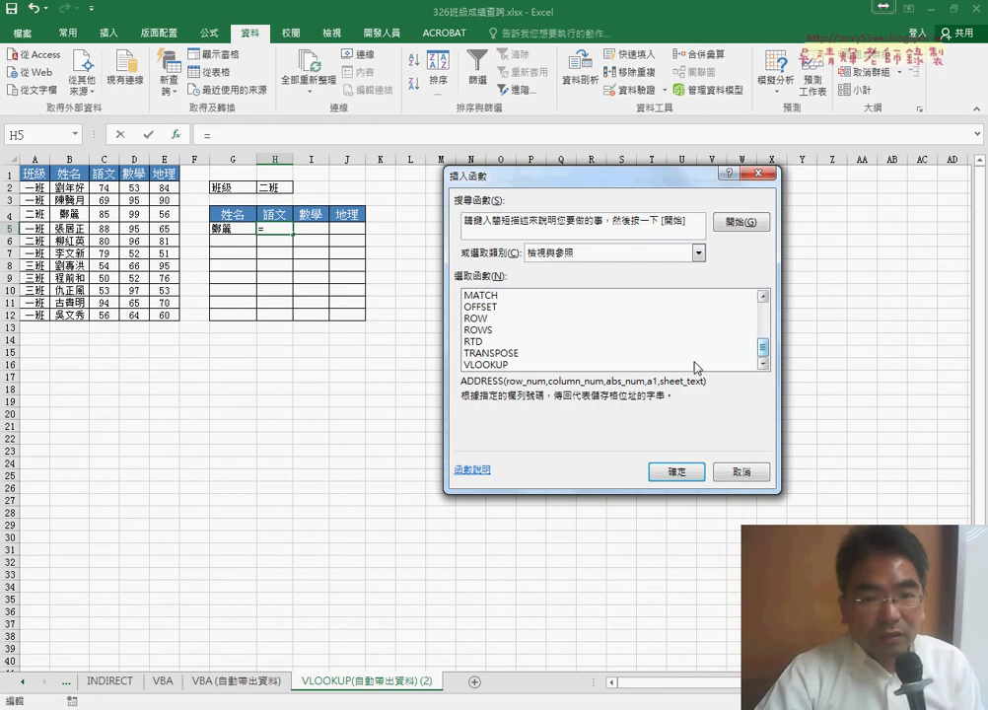
double_click(591, 364)
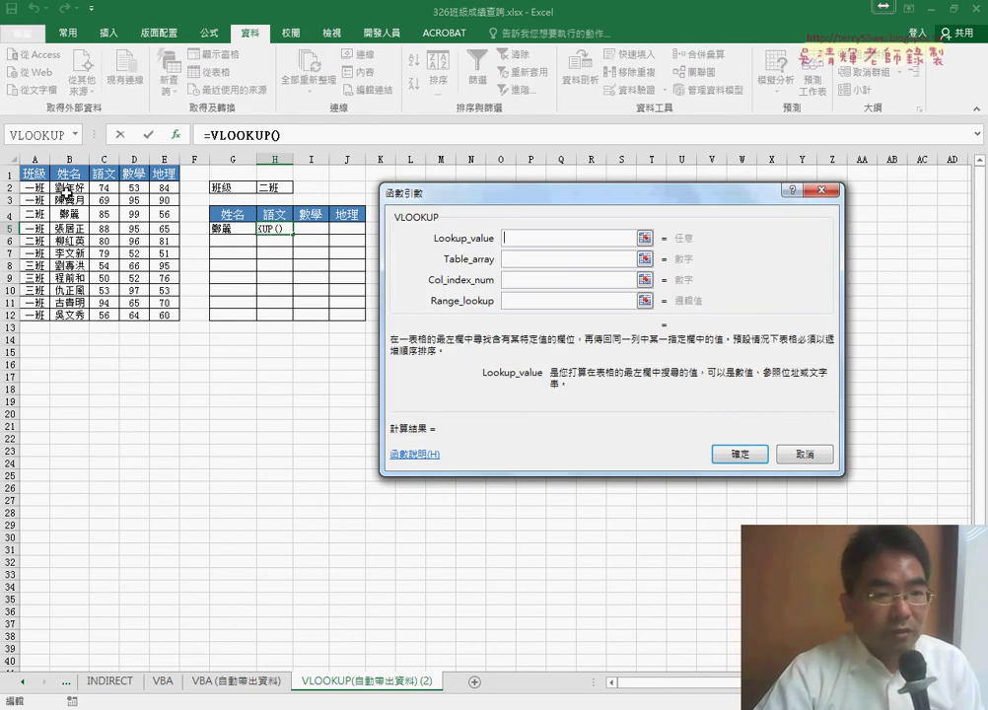
Step: Set VLOOKUP's lookup value to G5 and its table array to the absolute $B$2:$E$12
mouse_move(82, 190)
mouse_down()
mouse_move(83, 199)
mouse_move(79, 188)
mouse_up()
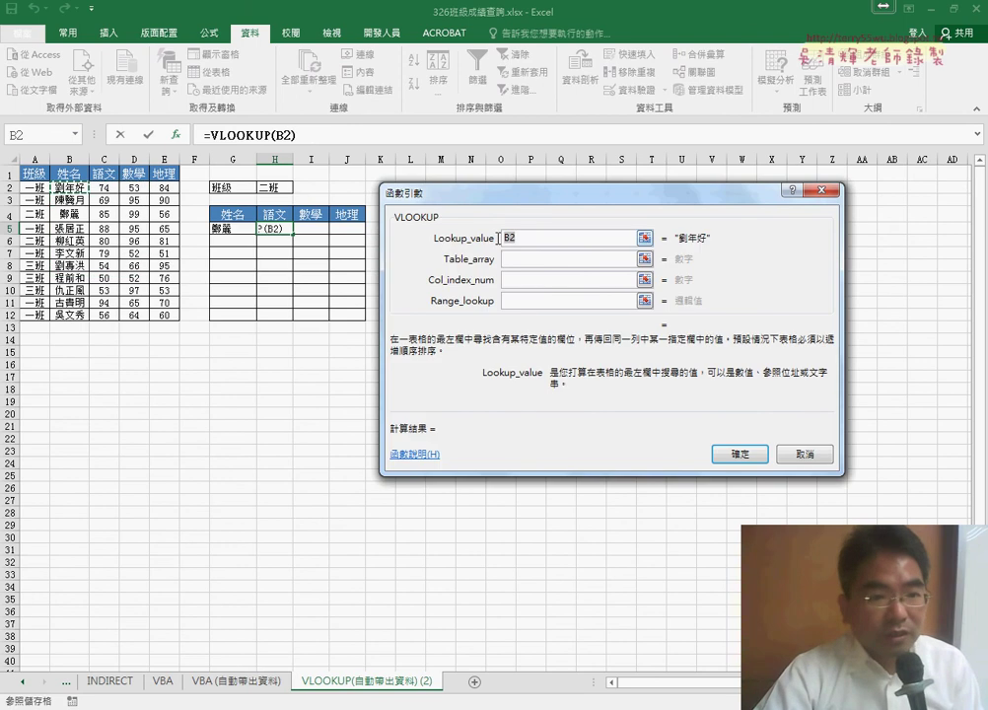
click(227, 228)
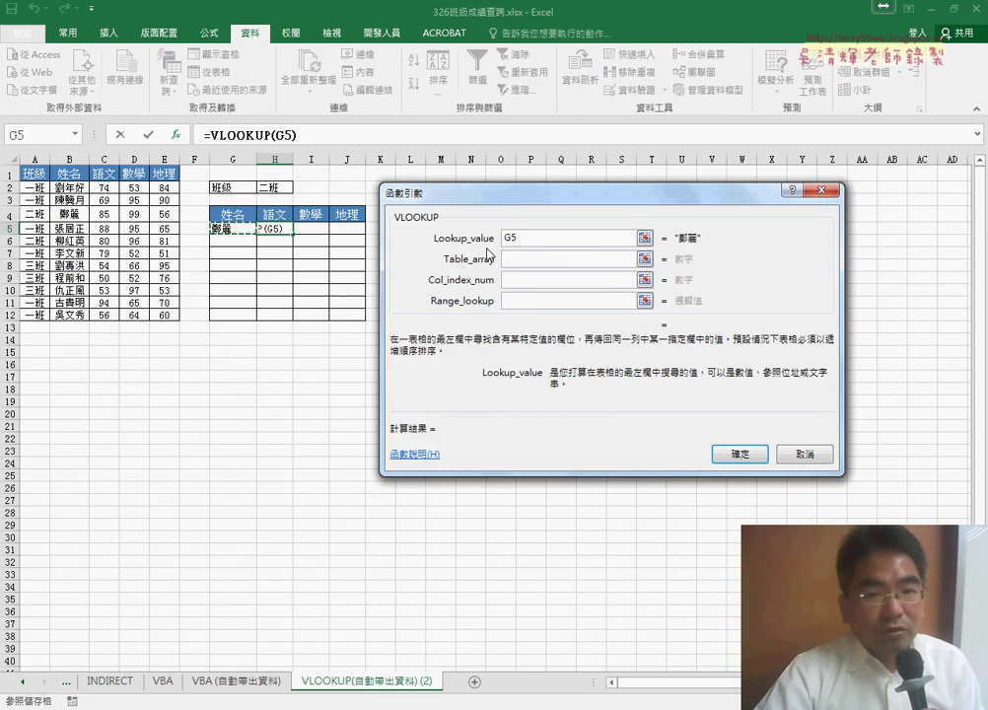
click(581, 260)
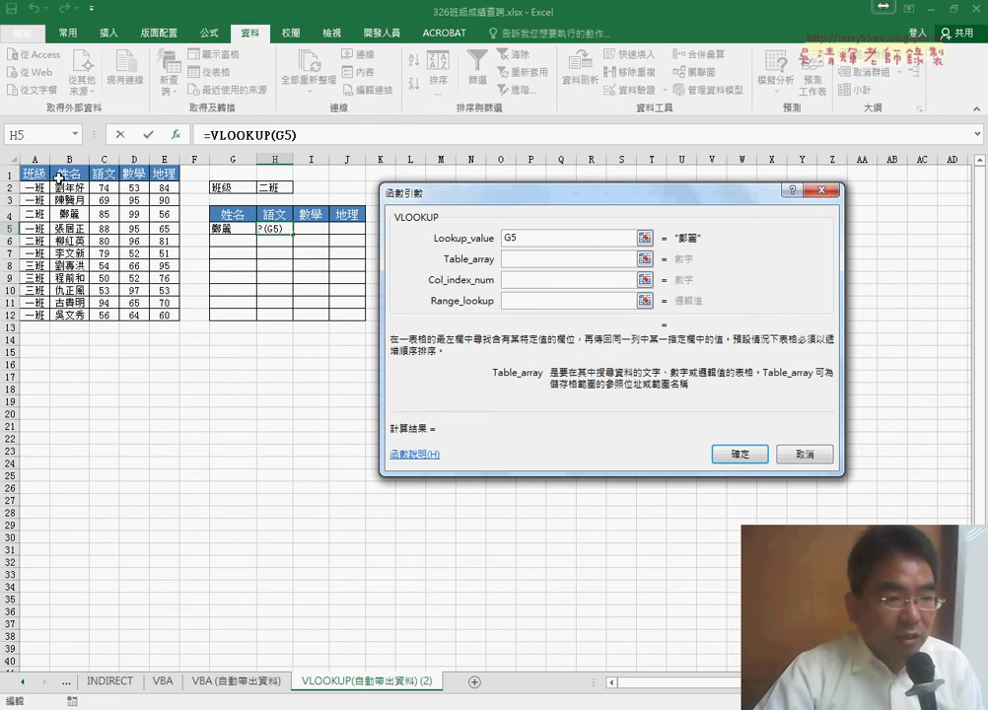
drag(62, 187, 164, 313)
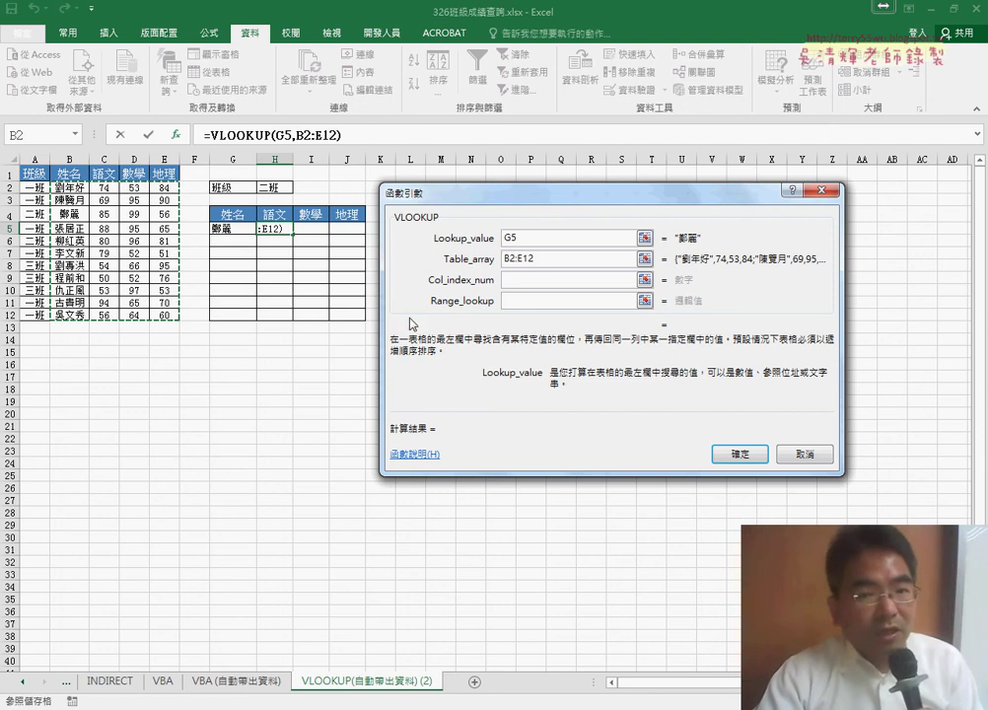
drag(533, 261, 478, 264)
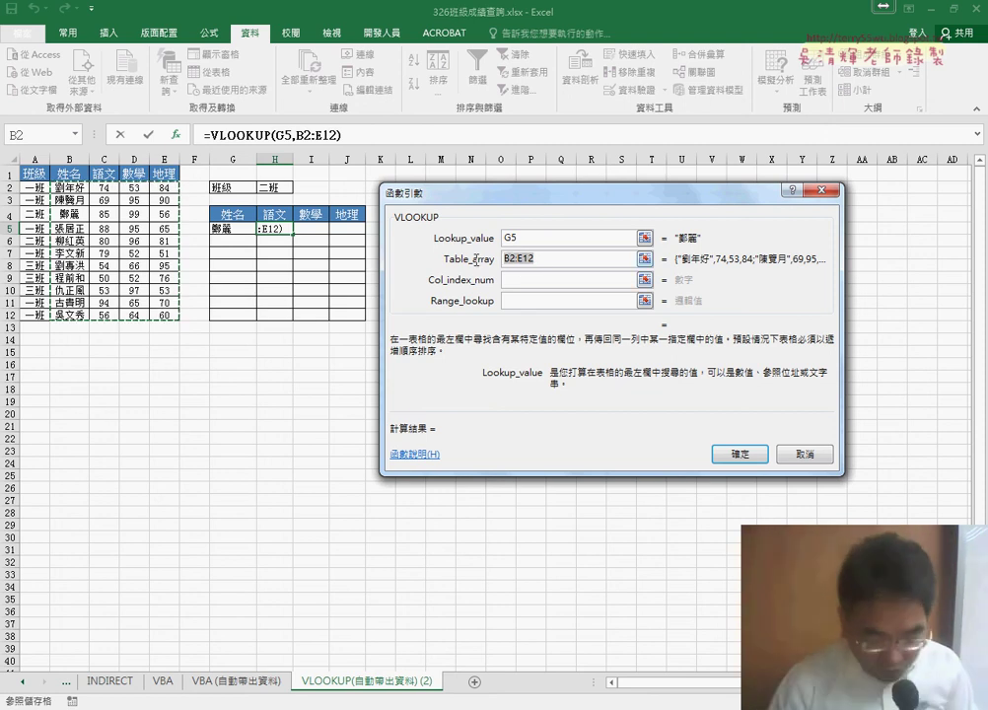
key(F4)
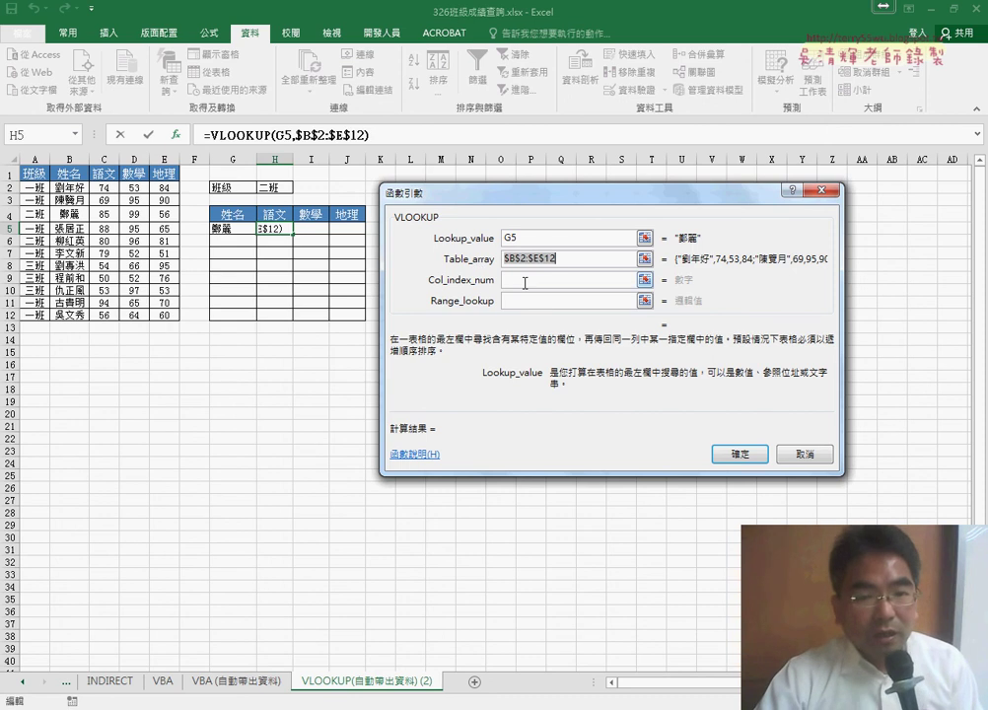
Step: Enter column index 2 and range lookup 0 for an exact match
click(524, 283)
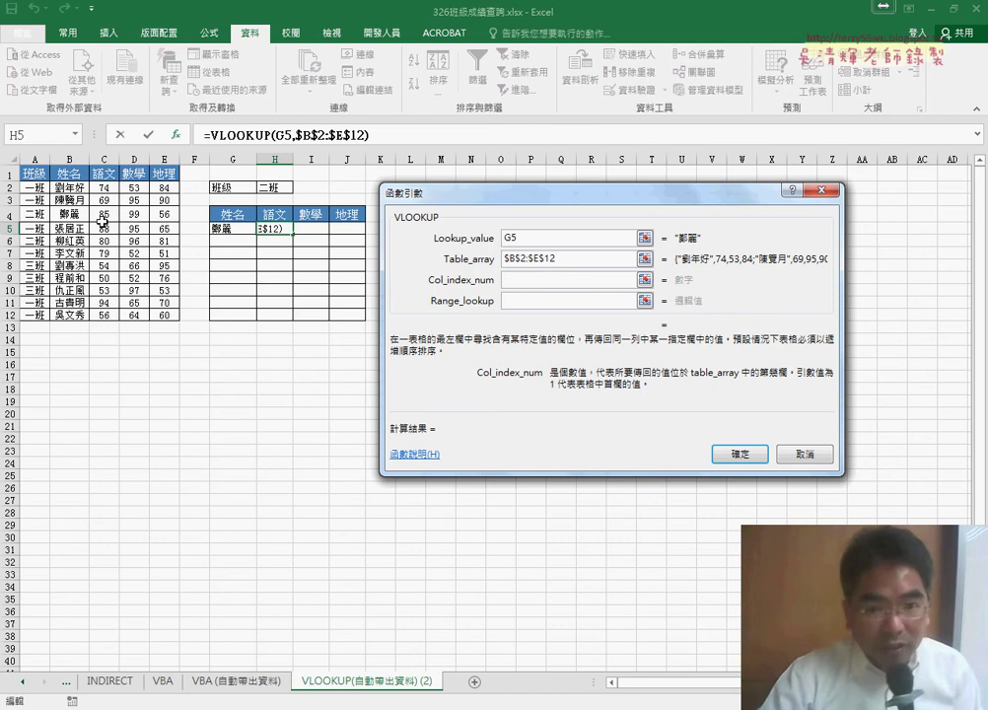
text(2)
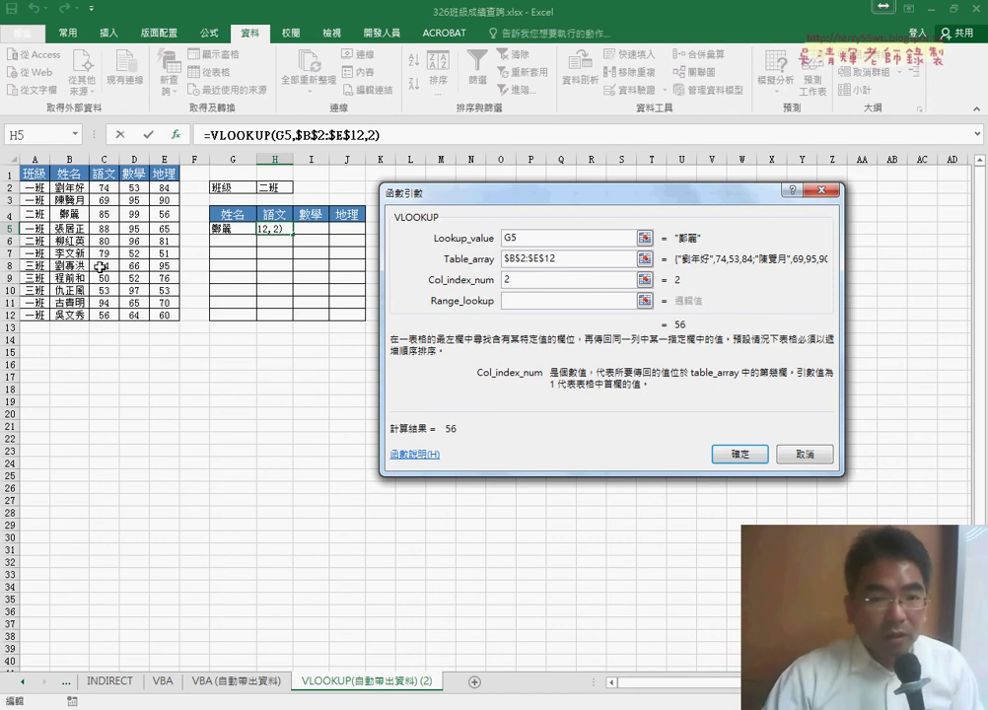
click(539, 299)
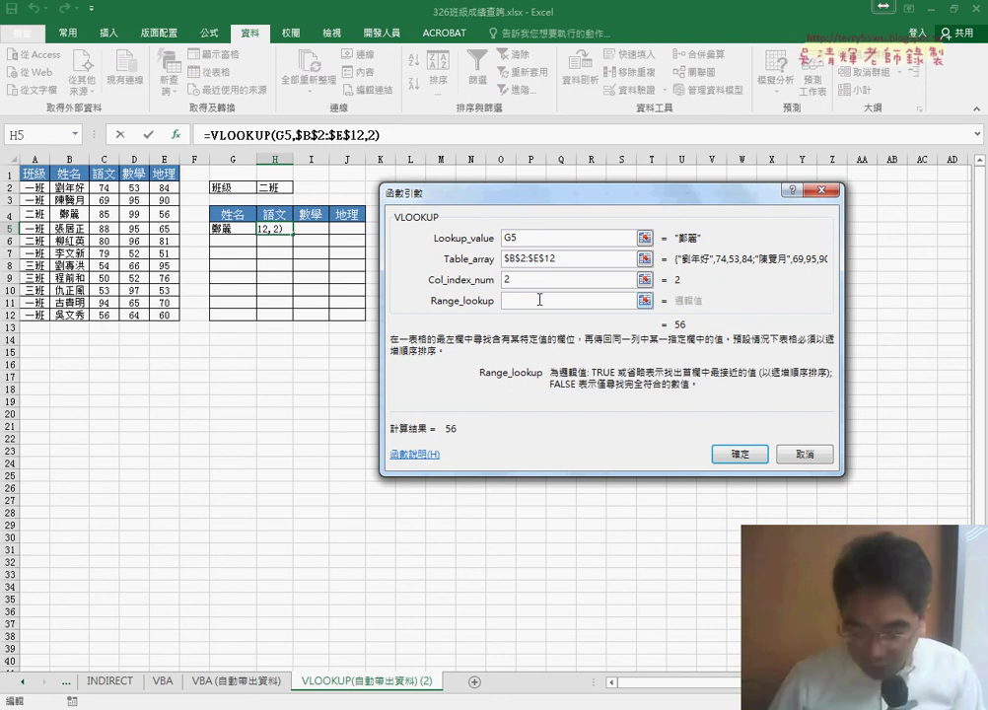
text(0)
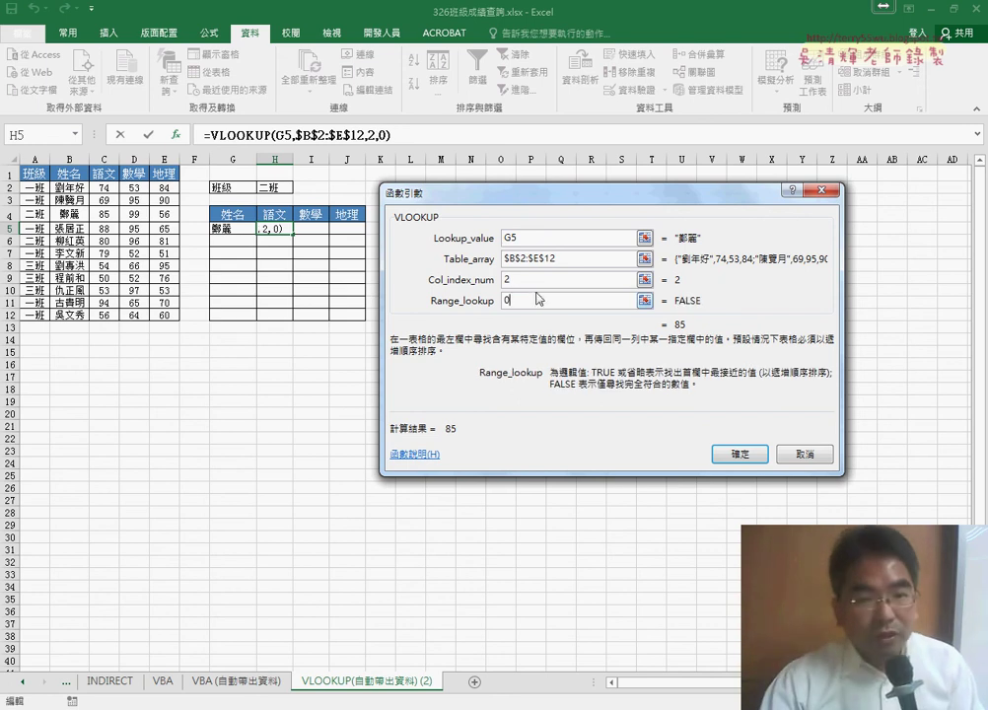
click(506, 281)
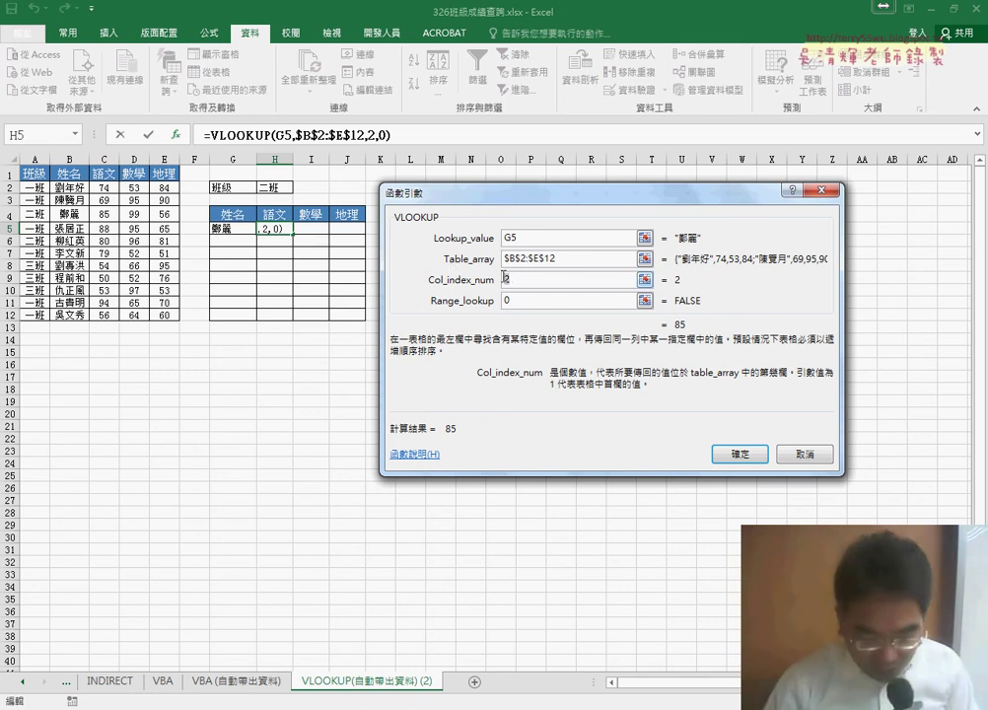
Step: Change the column index to COLUMN()-6 and the lookup value to $G5
text(co)
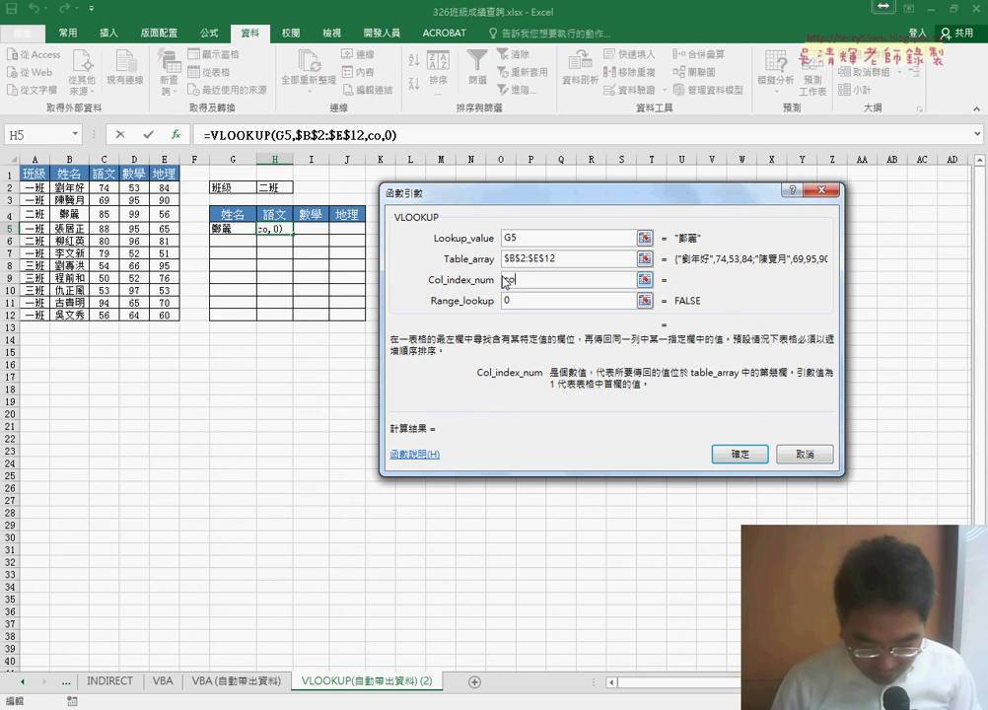
text(lumn)
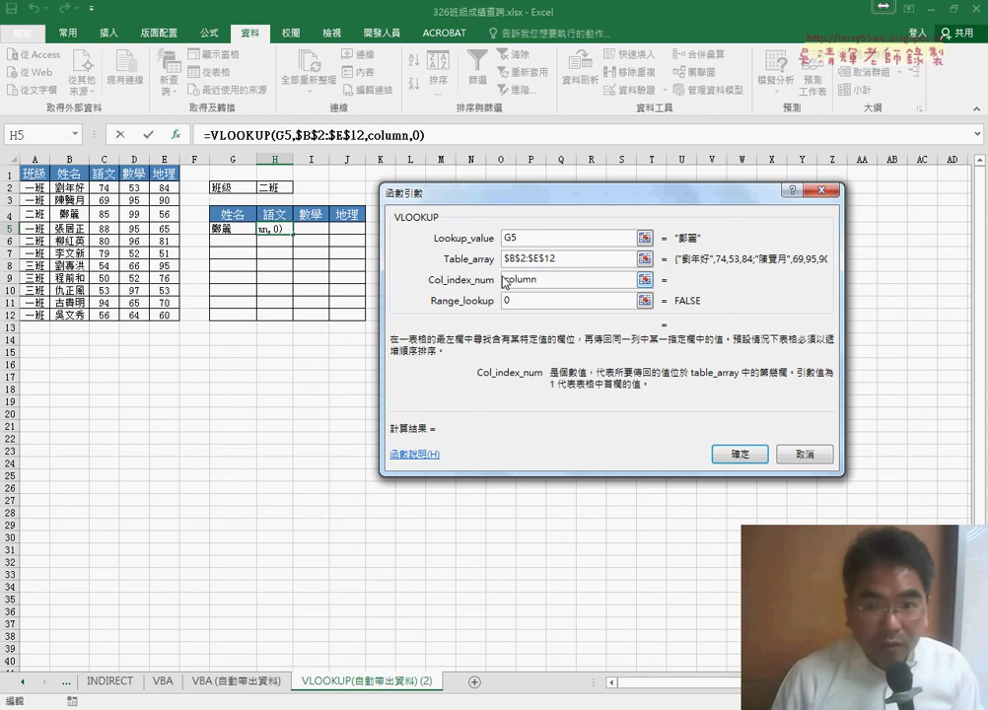
text(())
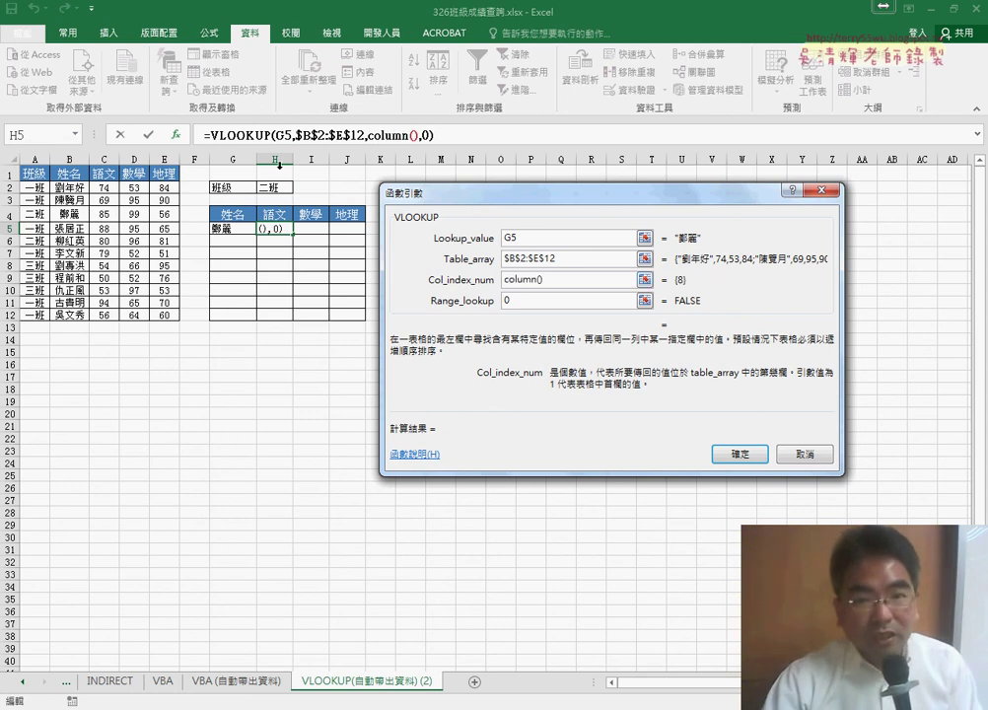
key(Left)
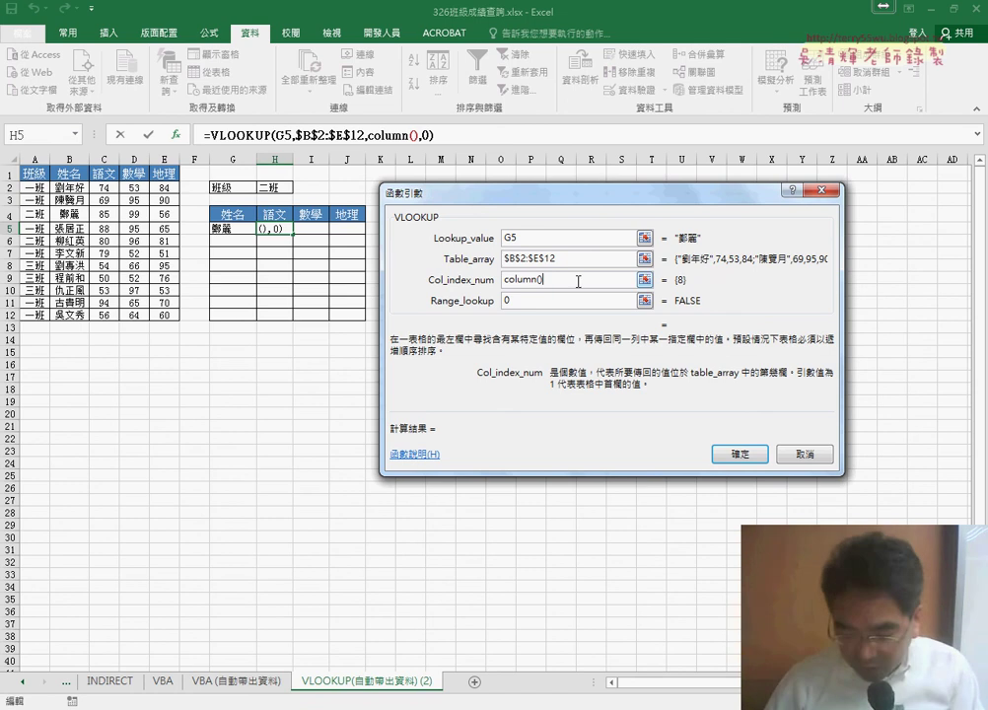
text(-)
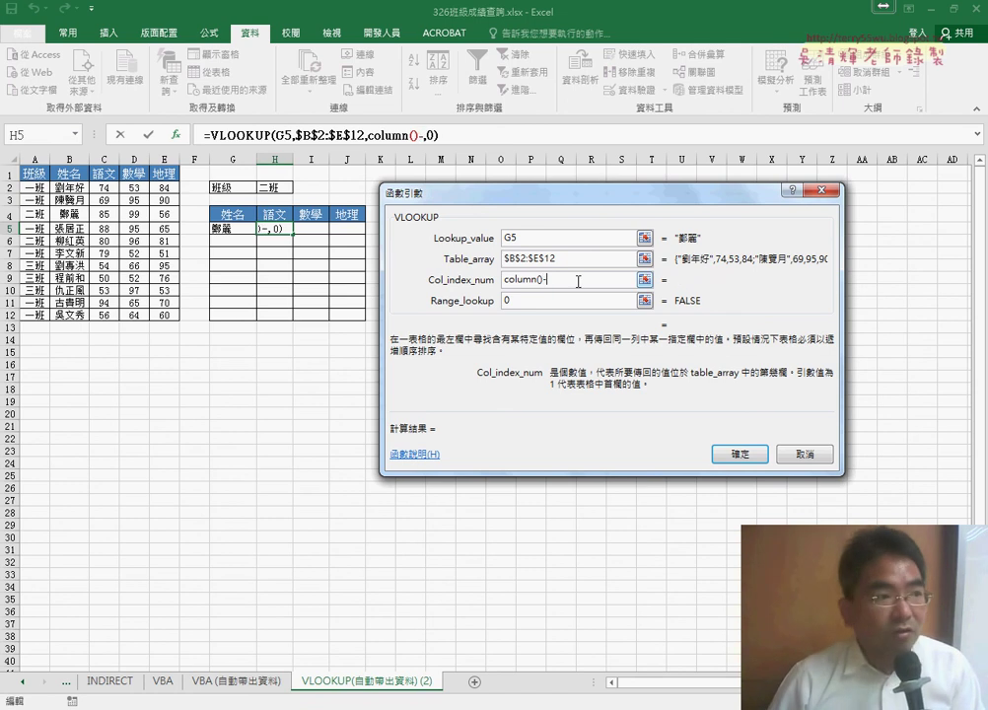
text(6)
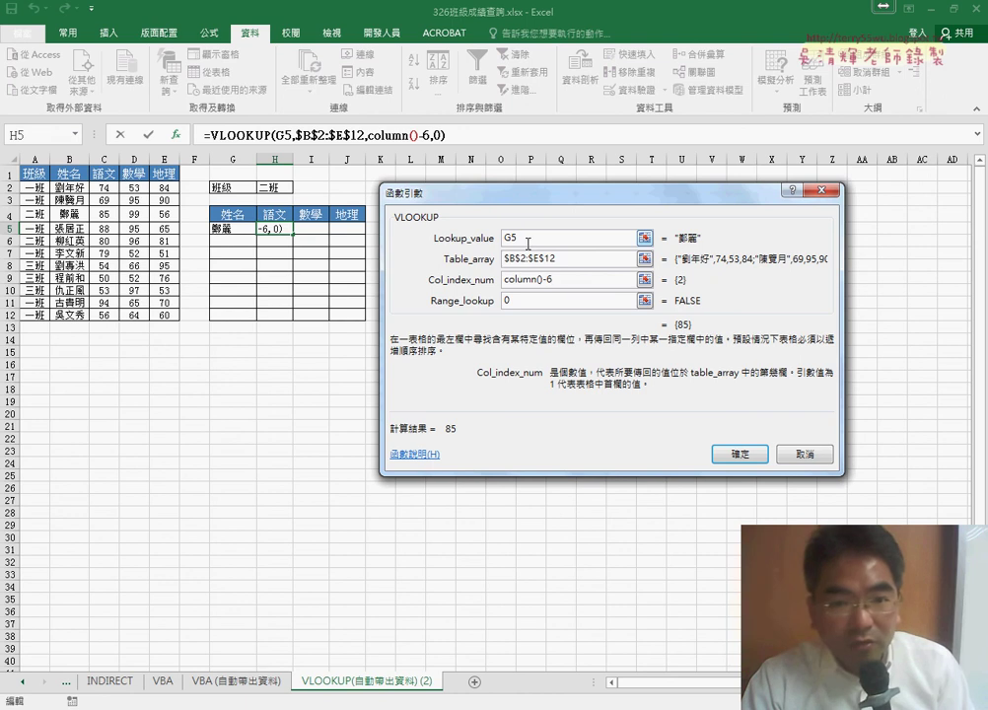
click(515, 238)
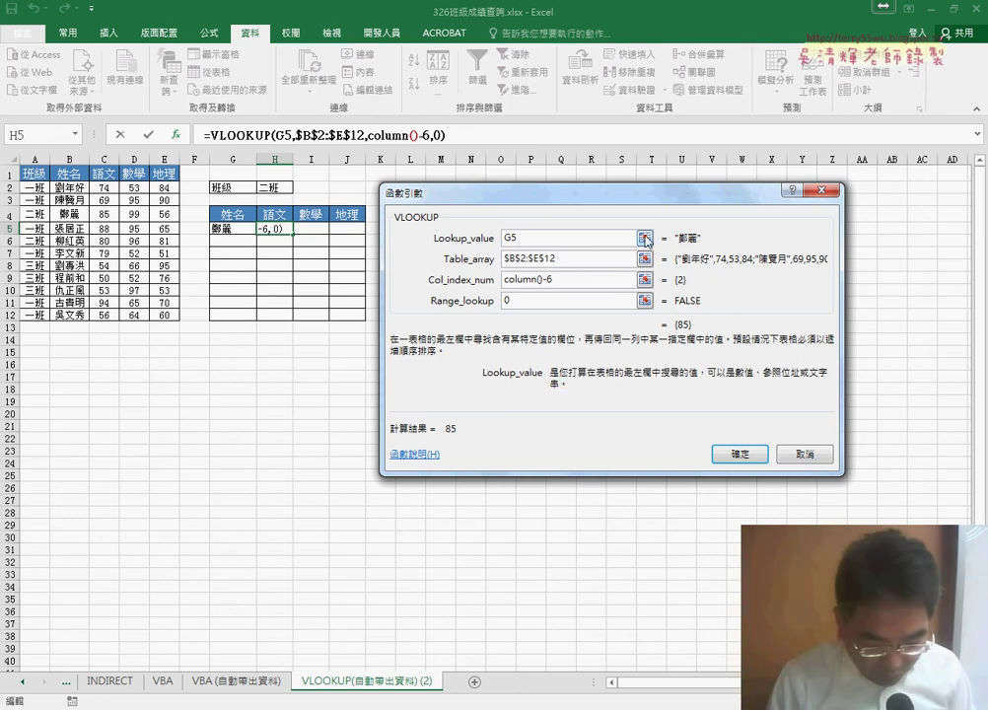
text($)
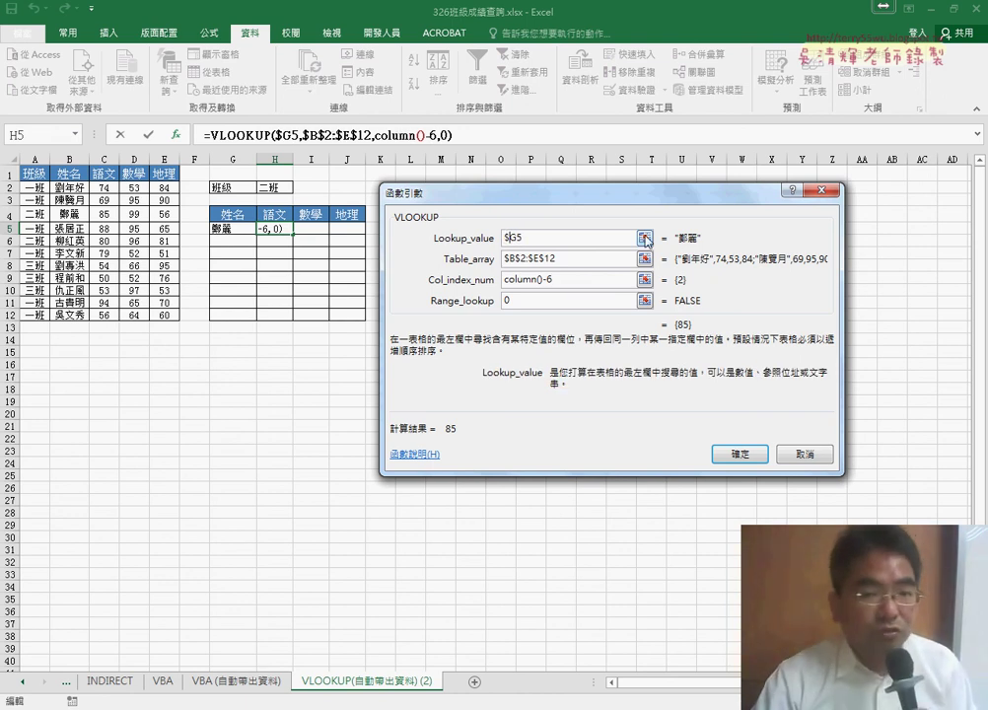
Step: Confirm the formula and fill it over H5:J12, showing 85, 99 and 56 in row 5
click(732, 462)
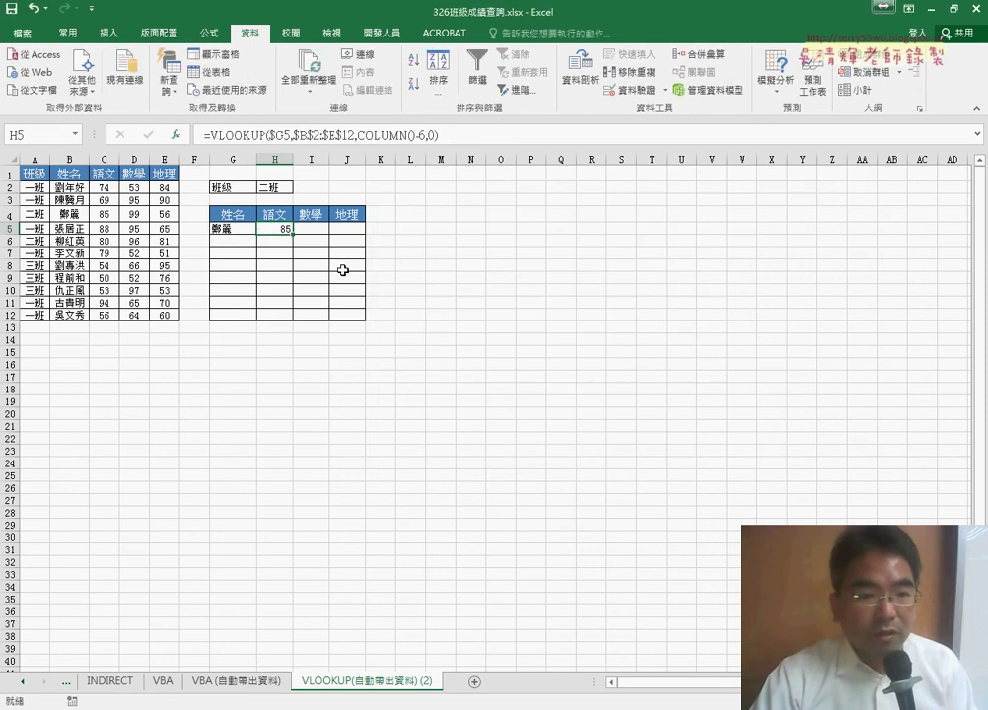
drag(292, 234, 367, 235)
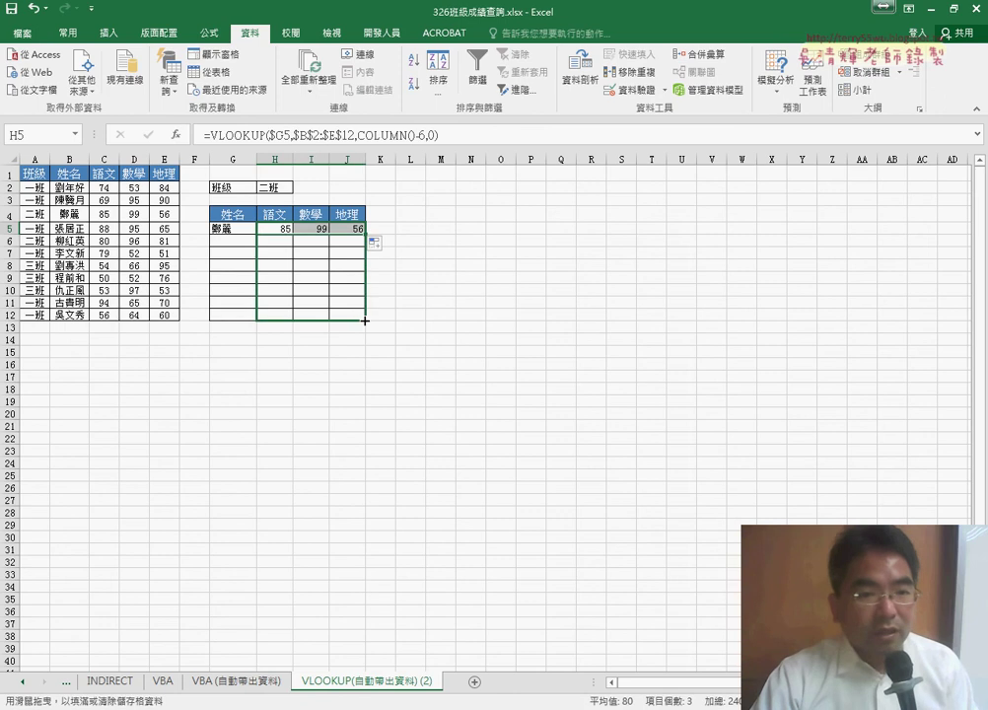
drag(368, 235, 365, 321)
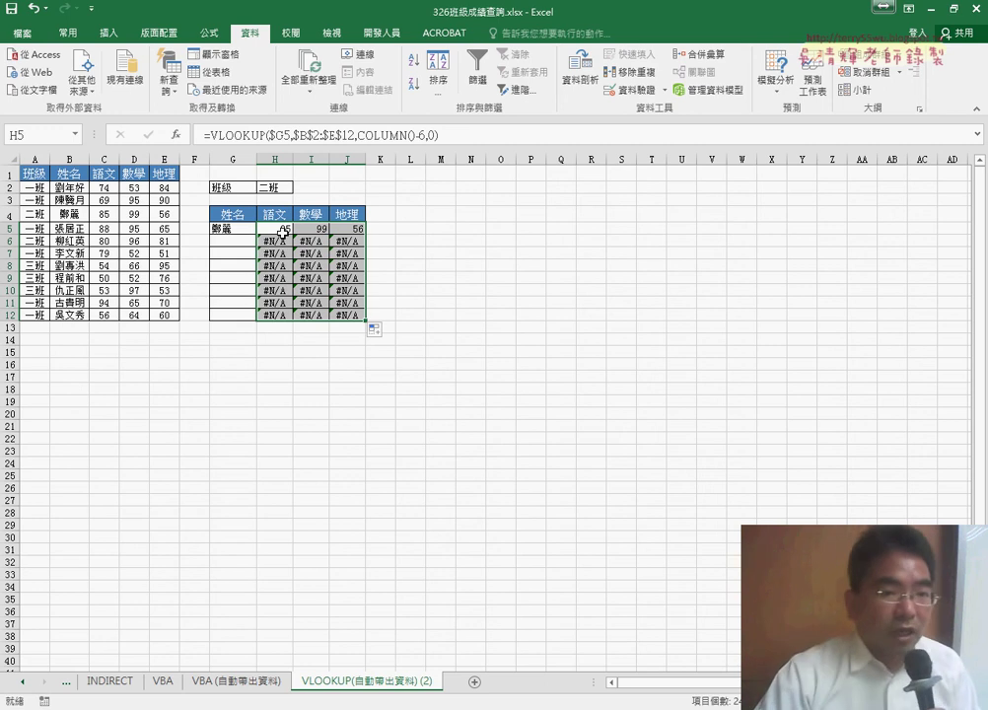
Step: Cut the VLOOKUP expression out of H5's formula, leaving only the equals sign
click(283, 232)
click(440, 134)
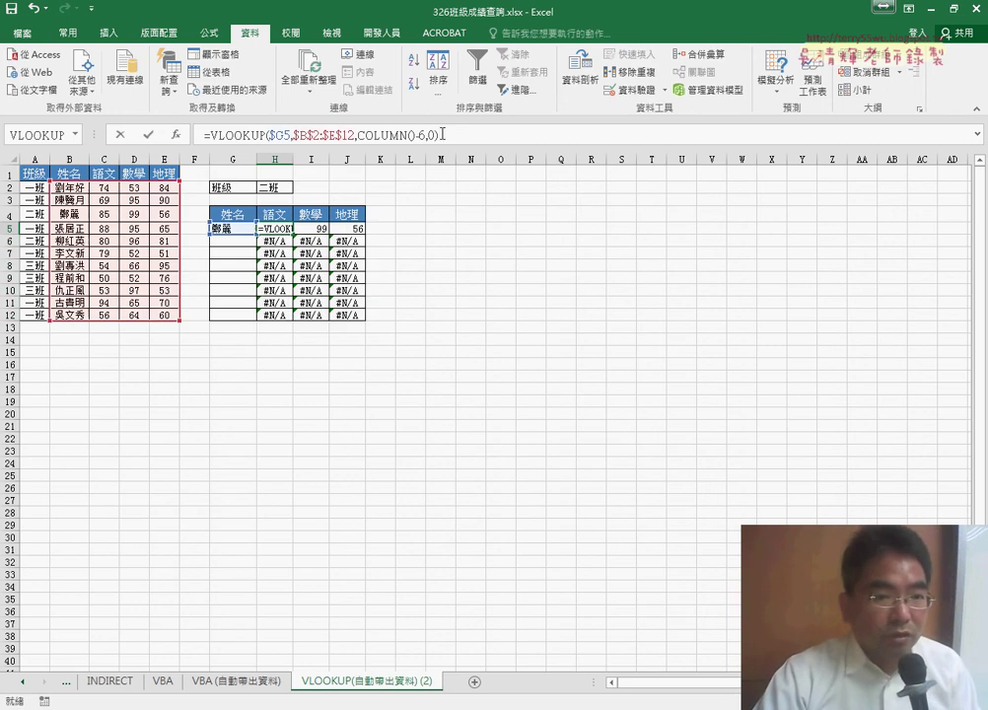
right_click(231, 137)
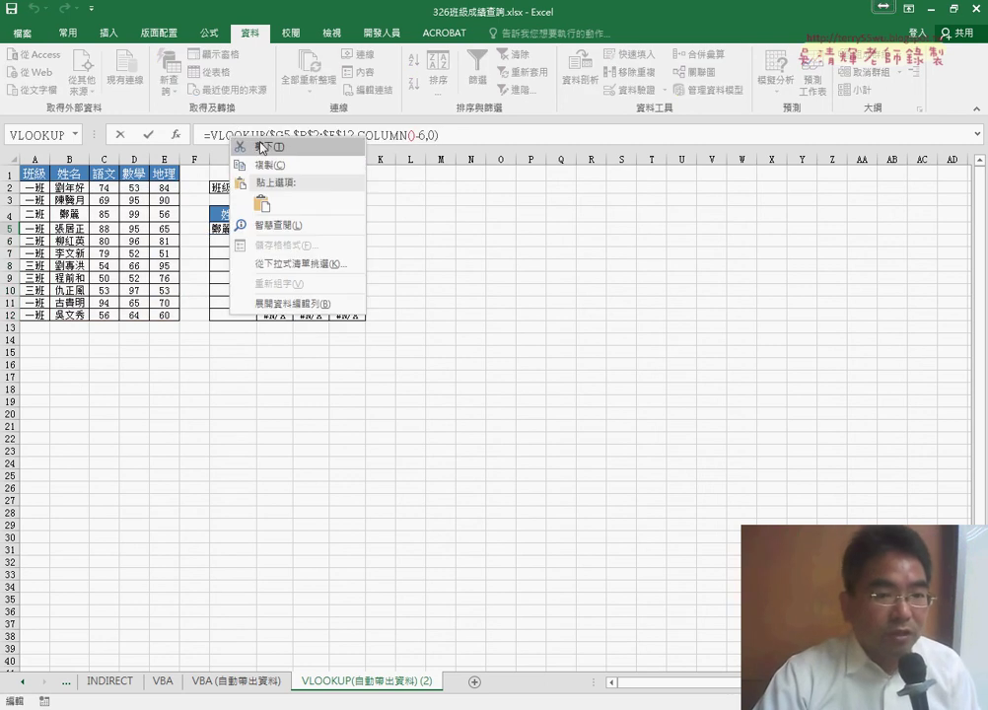
click(261, 147)
Step: Insert an IF function into H5 from the Logical category
click(175, 134)
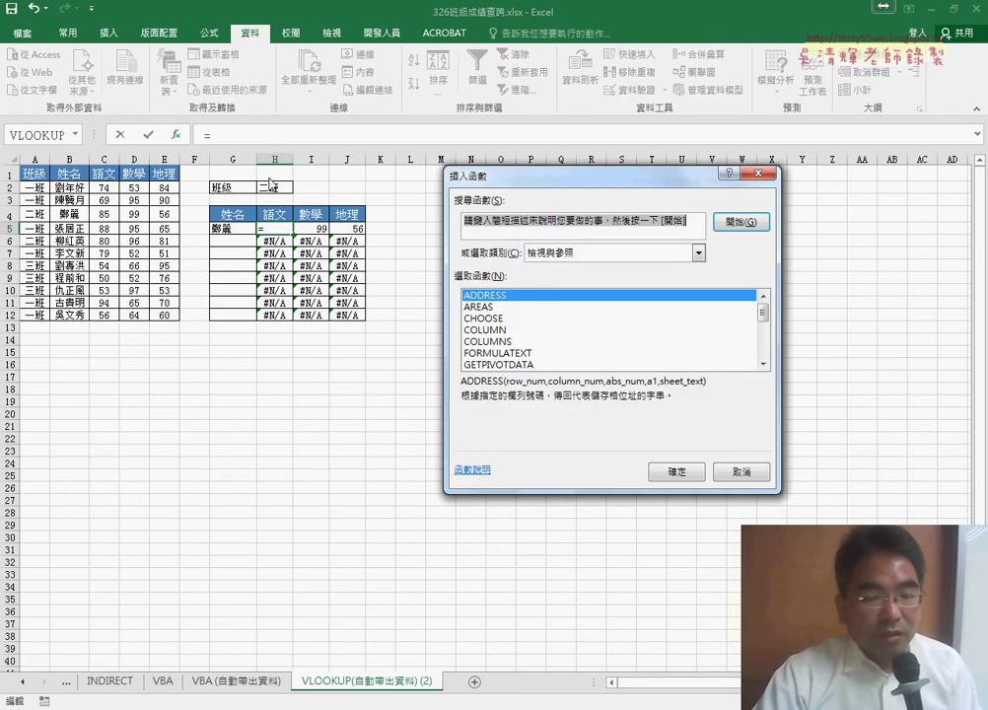
click(568, 255)
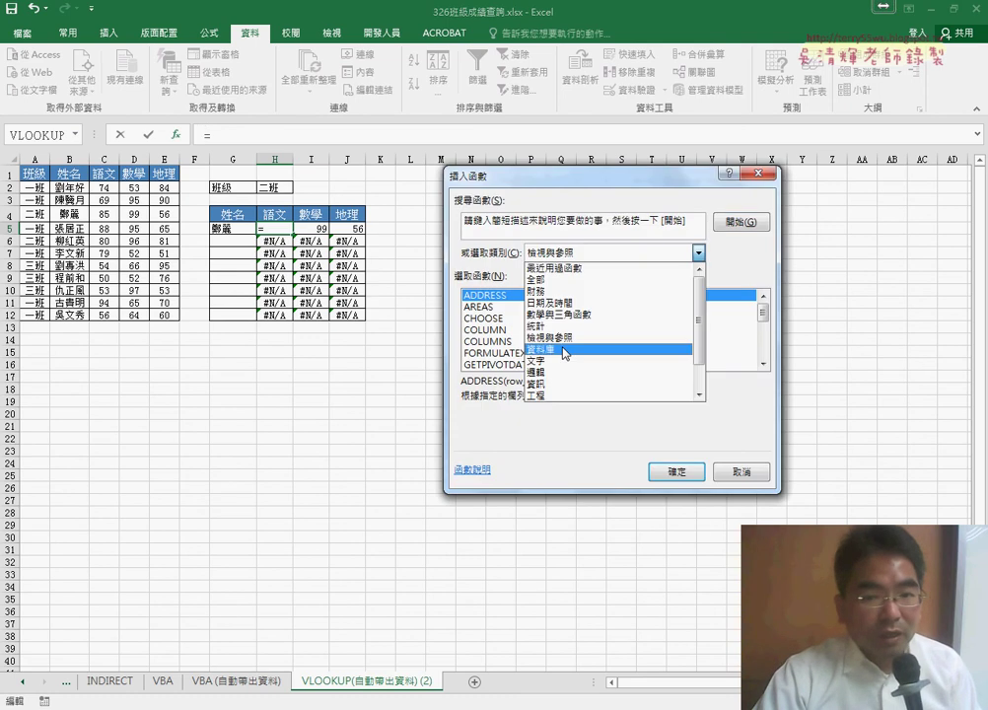
click(564, 375)
double_click(470, 318)
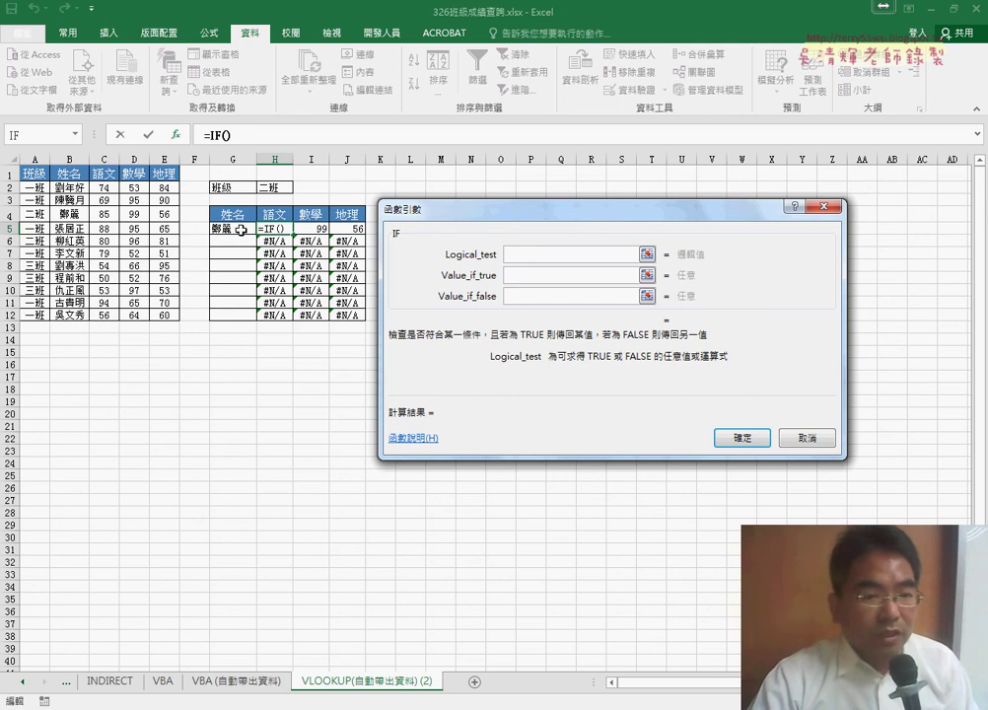
Step: Enter the IF arguments: Logical_test $G5="", Value_if_true "", and the pasted VLOOKUP as Value_if_false
click(241, 230)
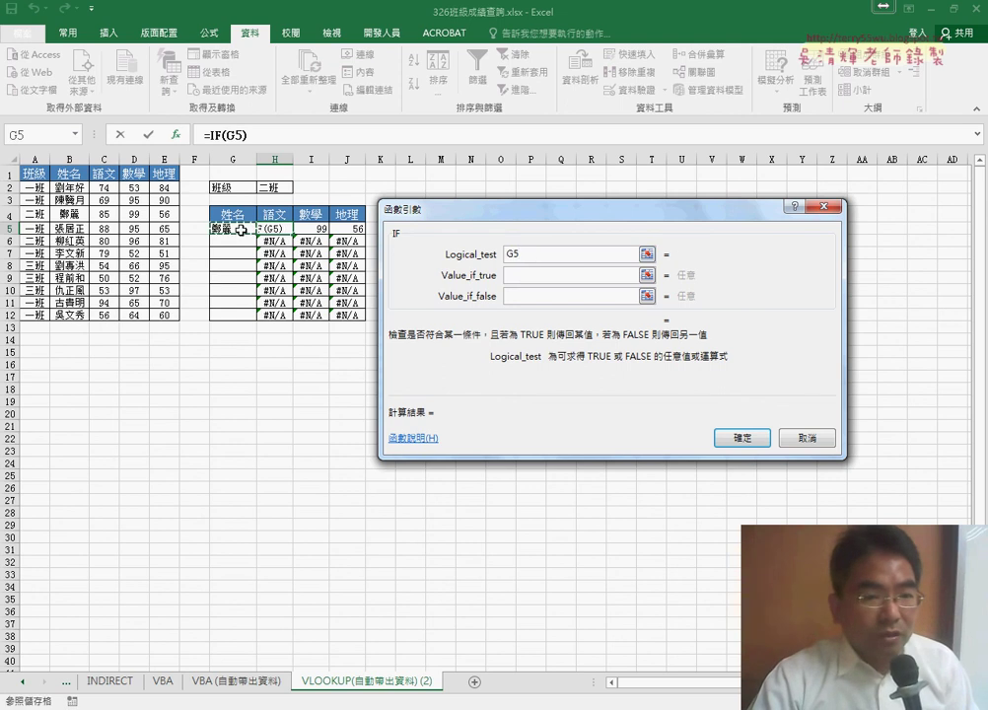
click(507, 255)
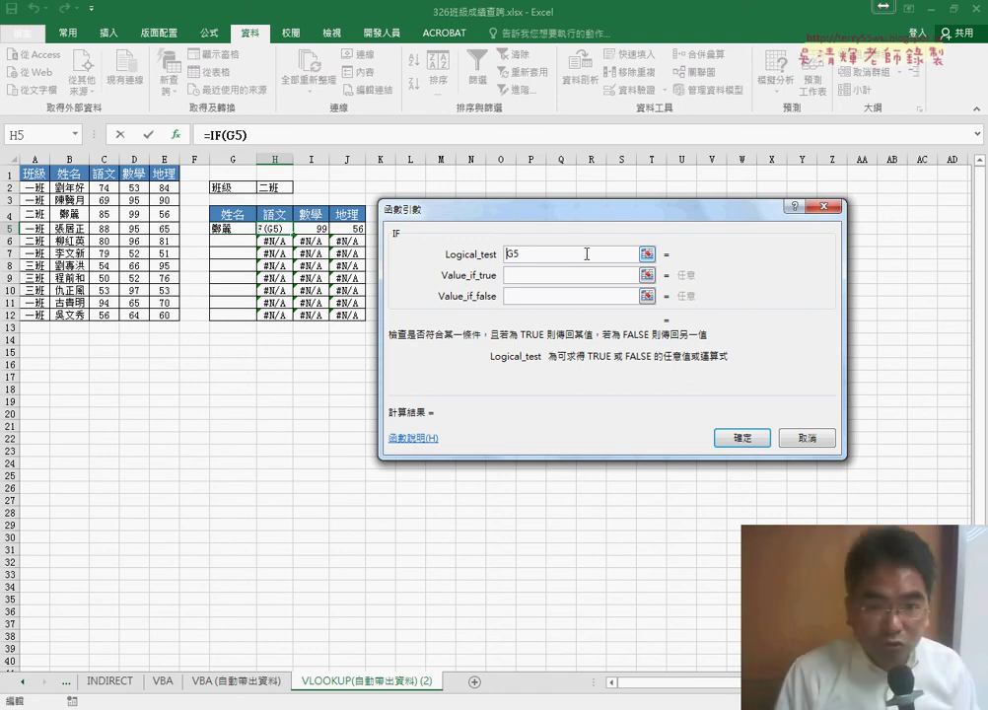
text($)
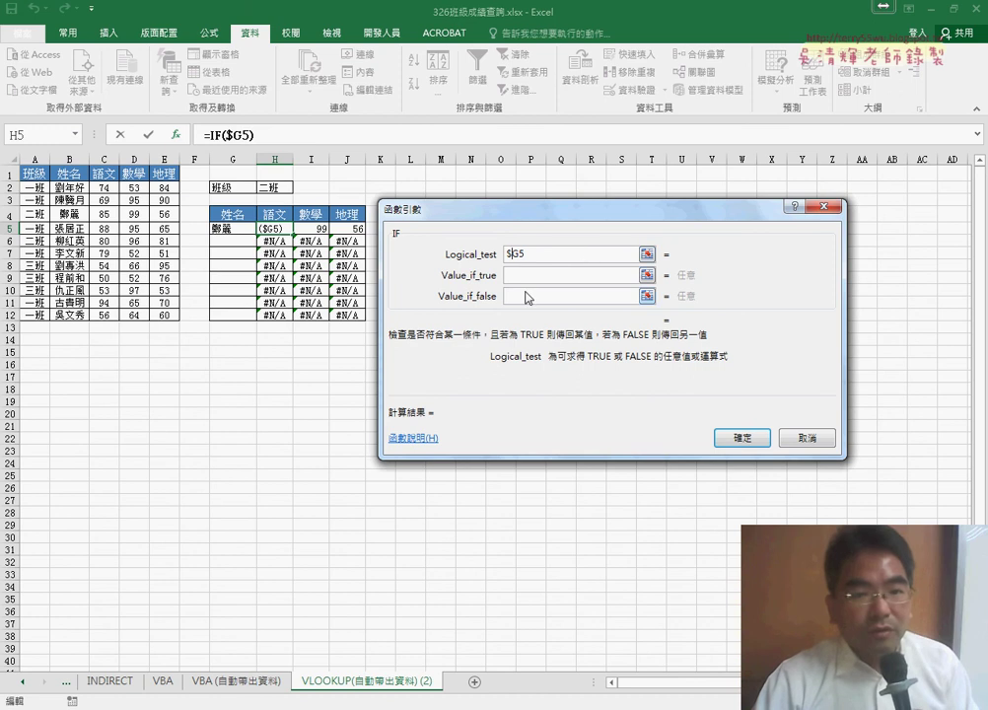
click(509, 280)
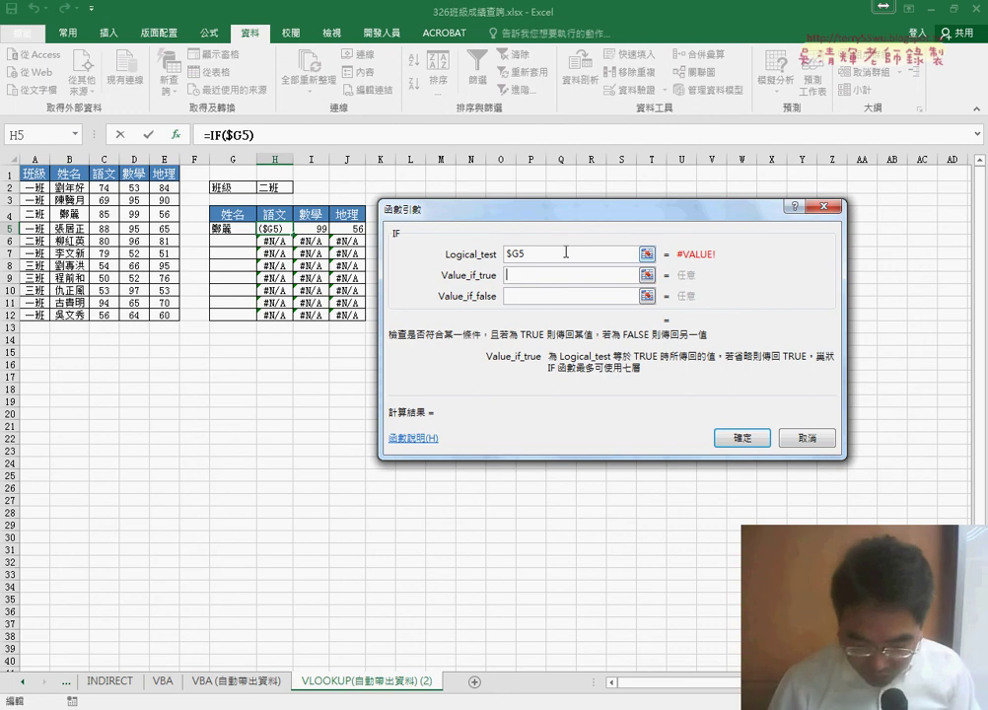
click(566, 253)
text(=")
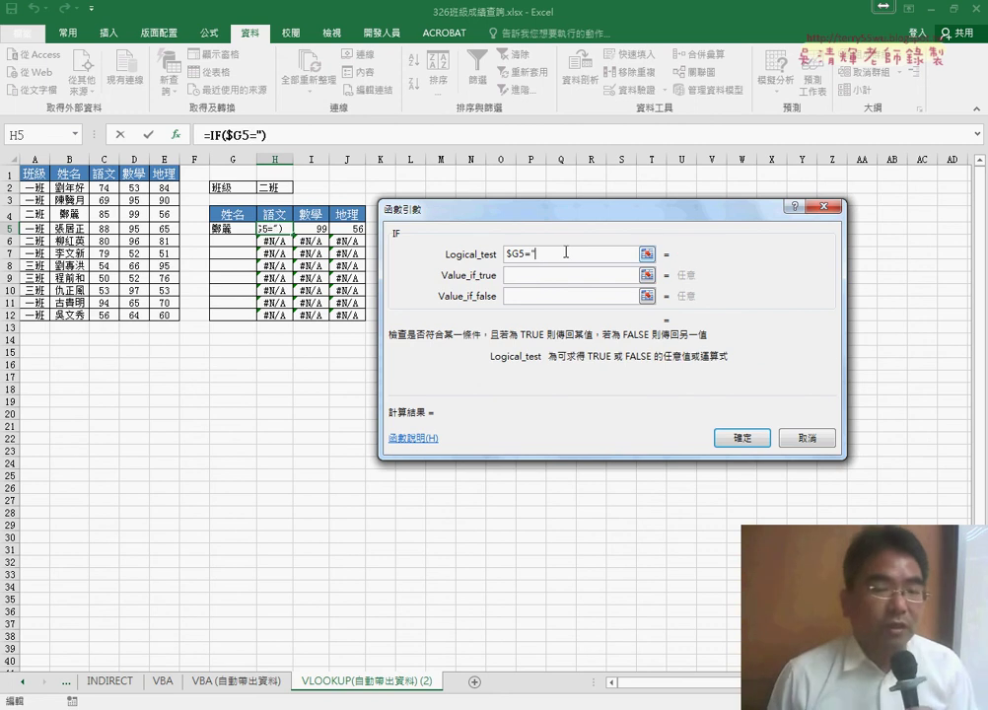
text(")
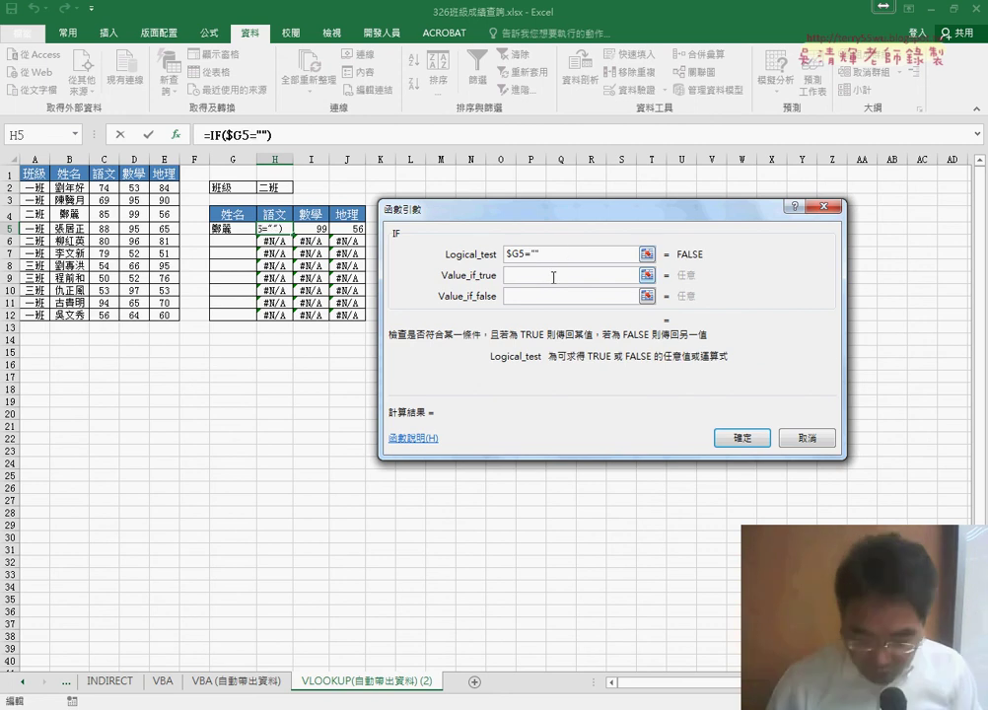
click(554, 277)
text("")
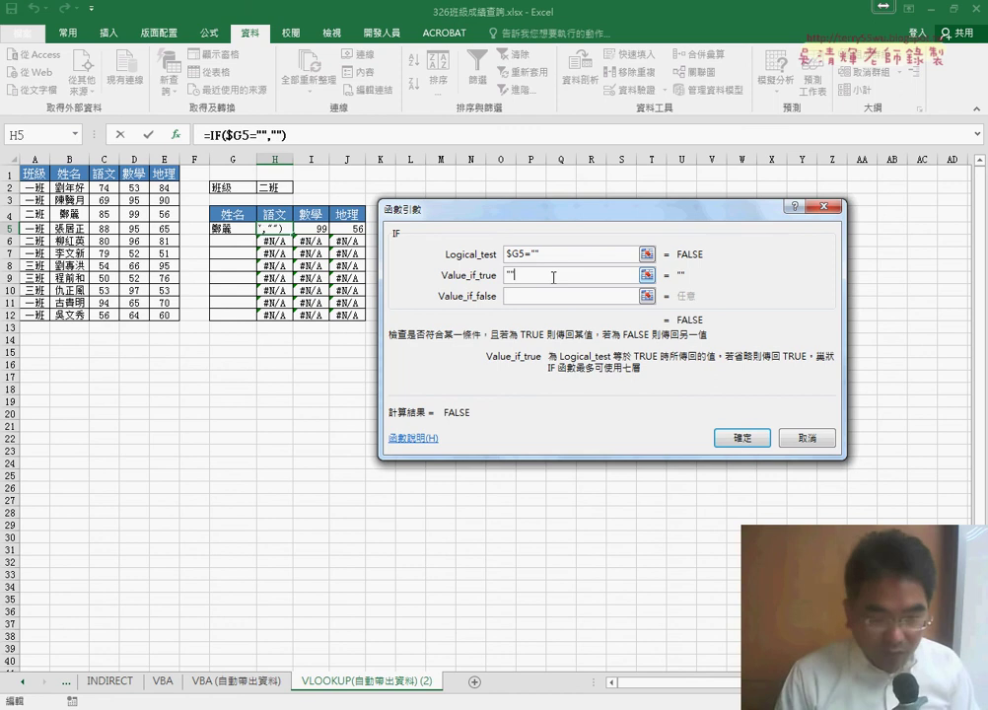
key(Tab)
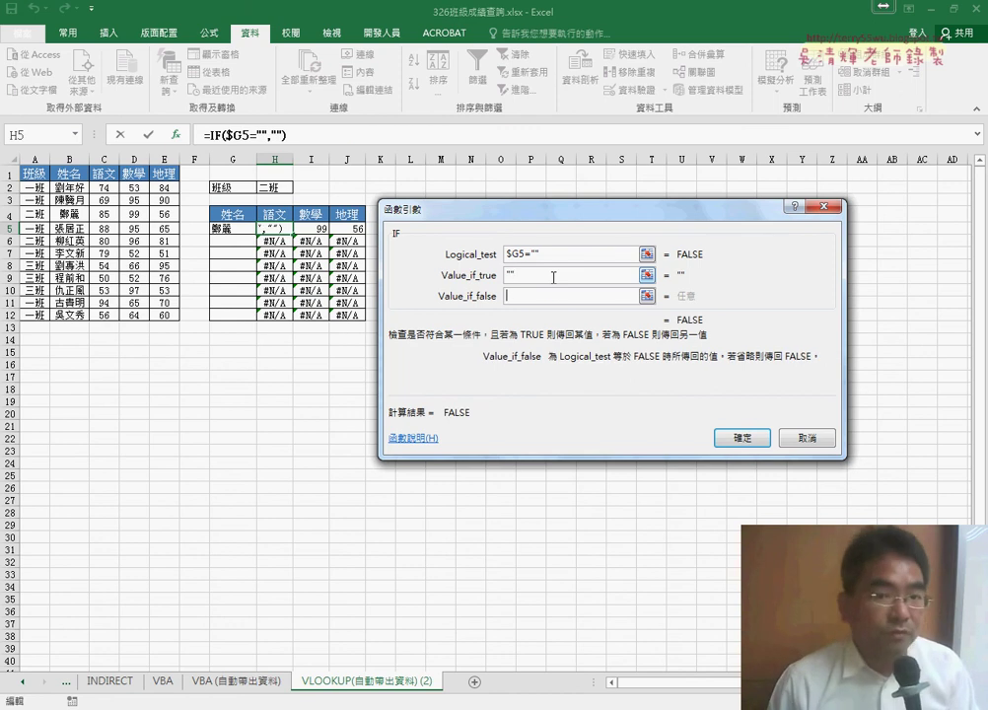
key(ctrl+v)
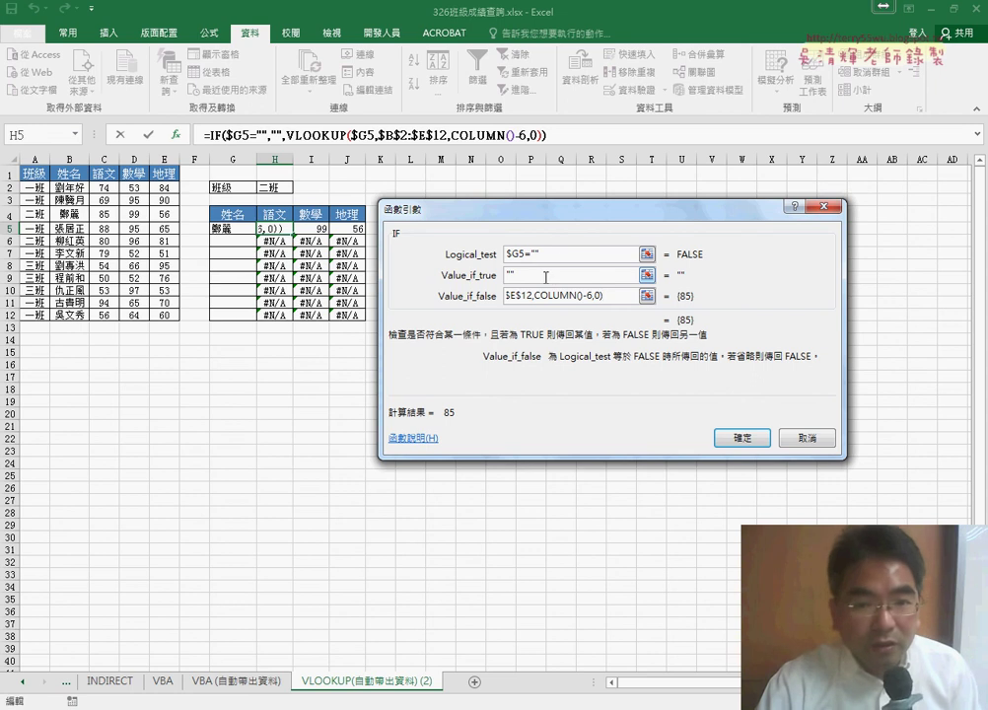
Step: Review the $G5="" condition and its blank result, then confirm the IF formula so H5 shows 85
drag(567, 254, 506, 255)
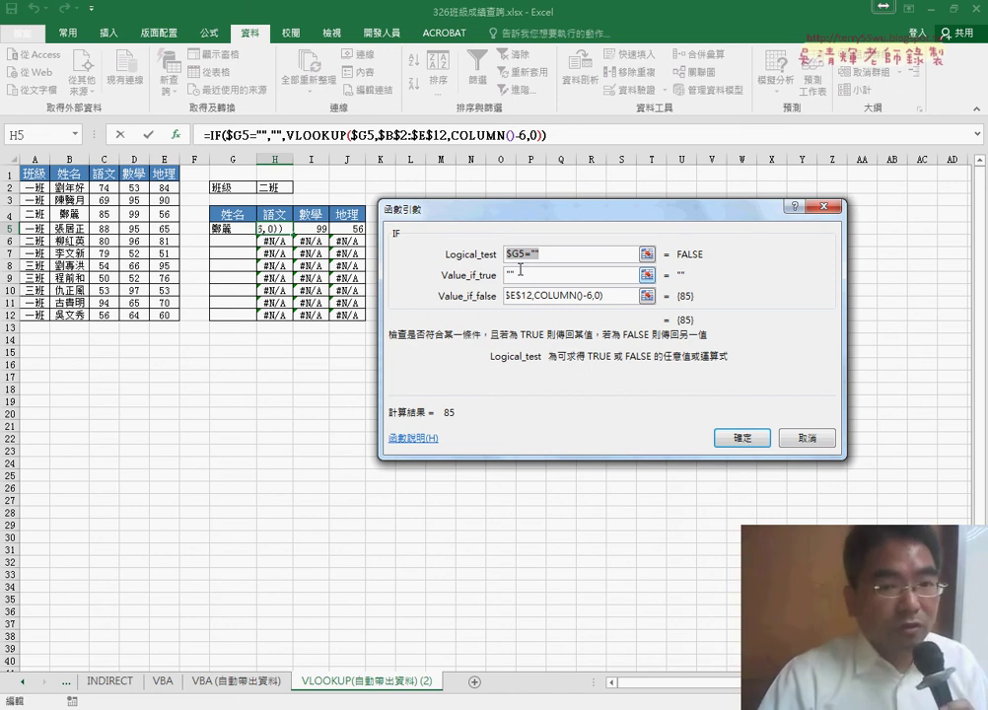
click(519, 271)
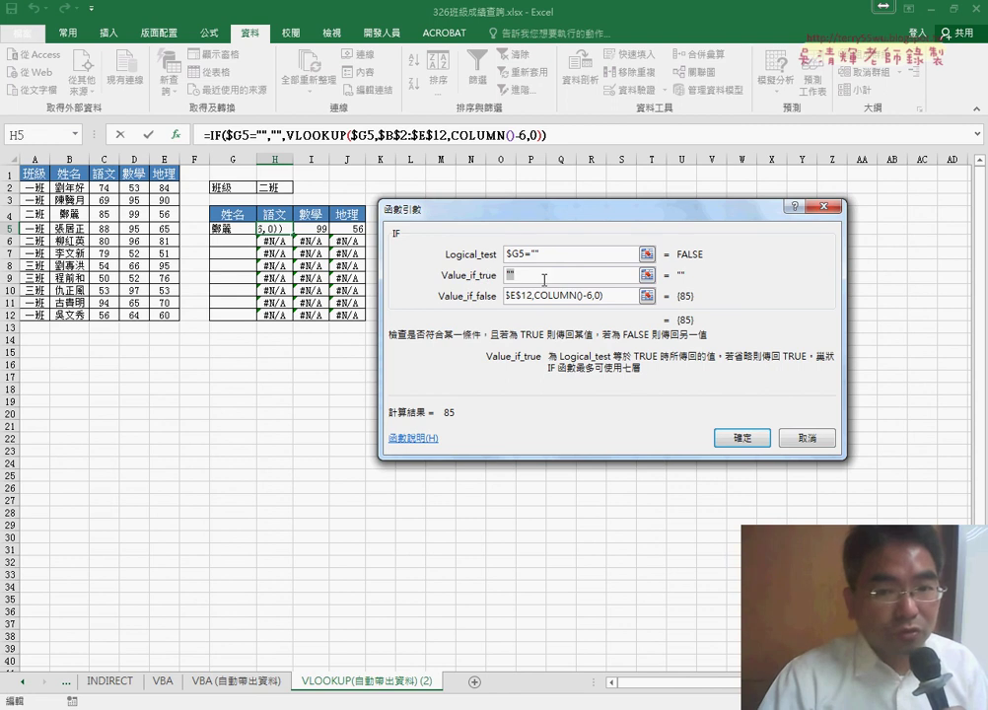
drag(520, 255, 501, 255)
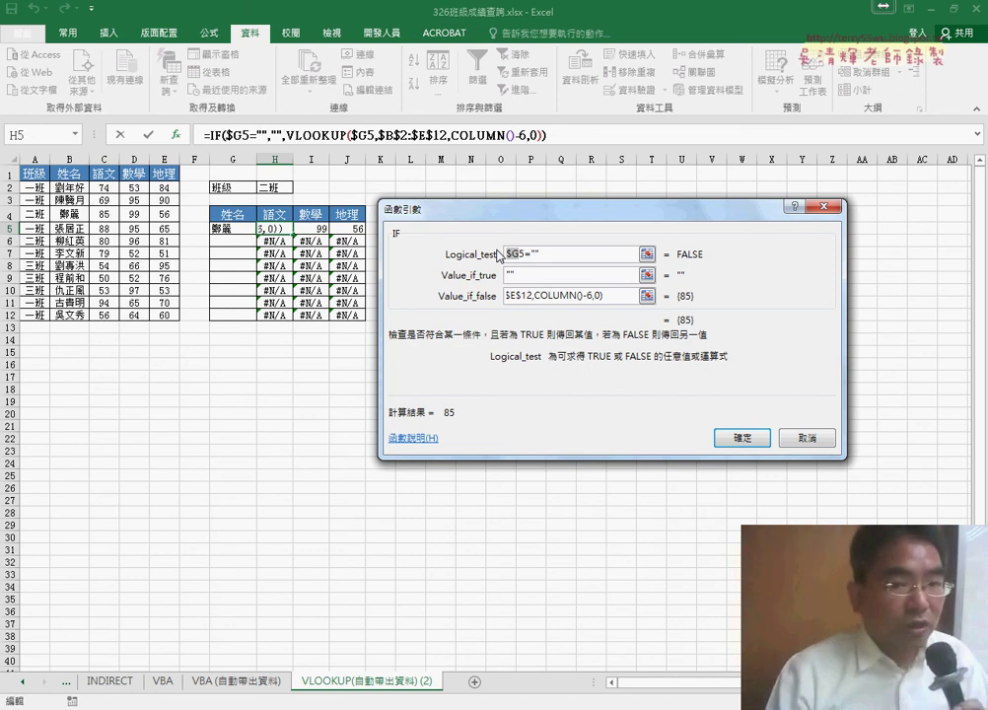
click(743, 439)
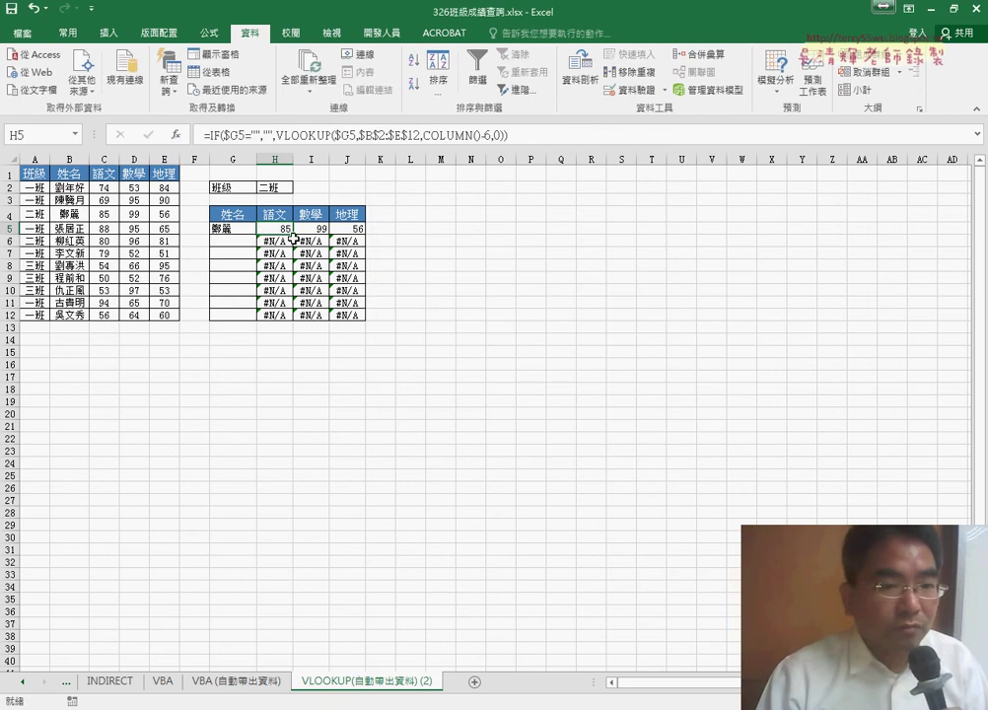
Step: Fill H5's formula through H5:J12 and pick students for G6 and G7 from the dropdowns
mouse_move(293, 238)
mouse_down()
mouse_move(365, 233)
mouse_move(351, 322)
mouse_up()
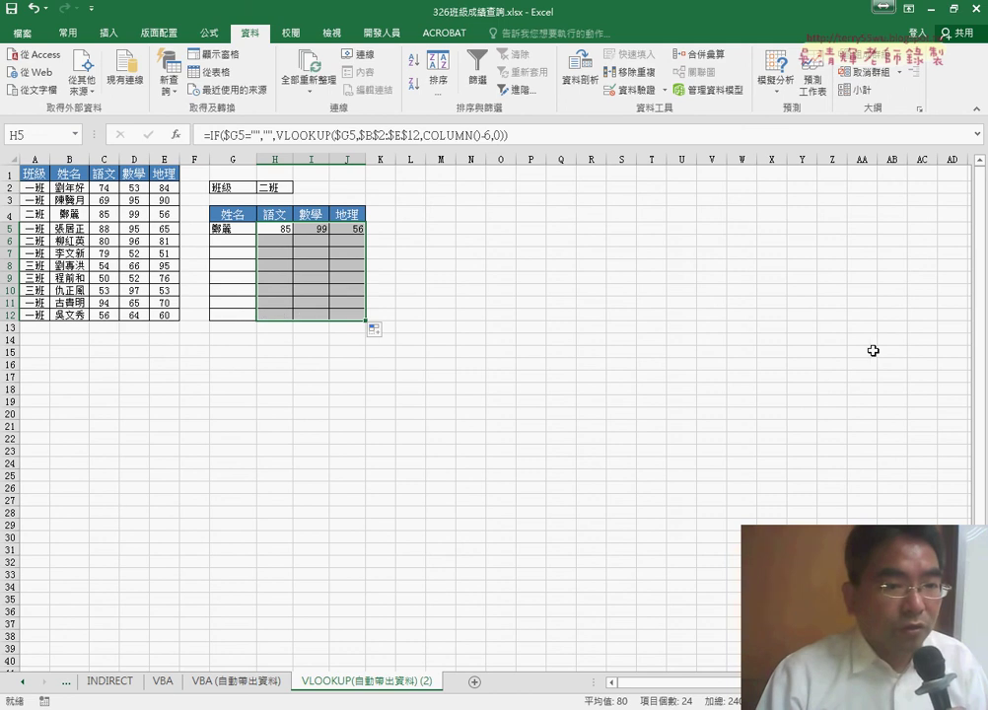
click(233, 240)
click(262, 240)
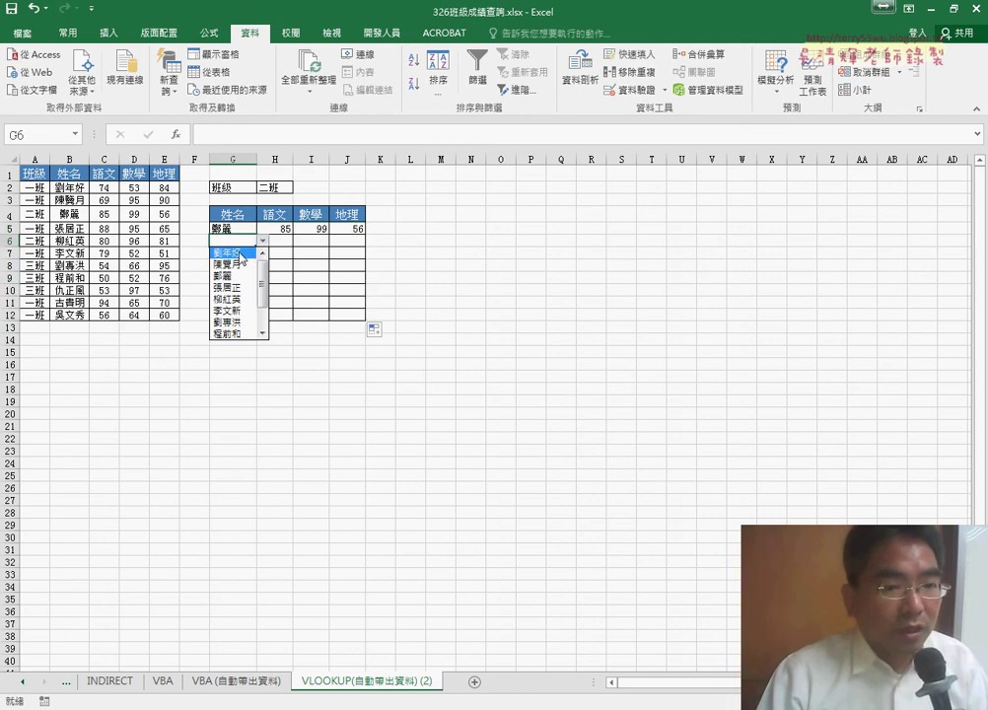
click(236, 254)
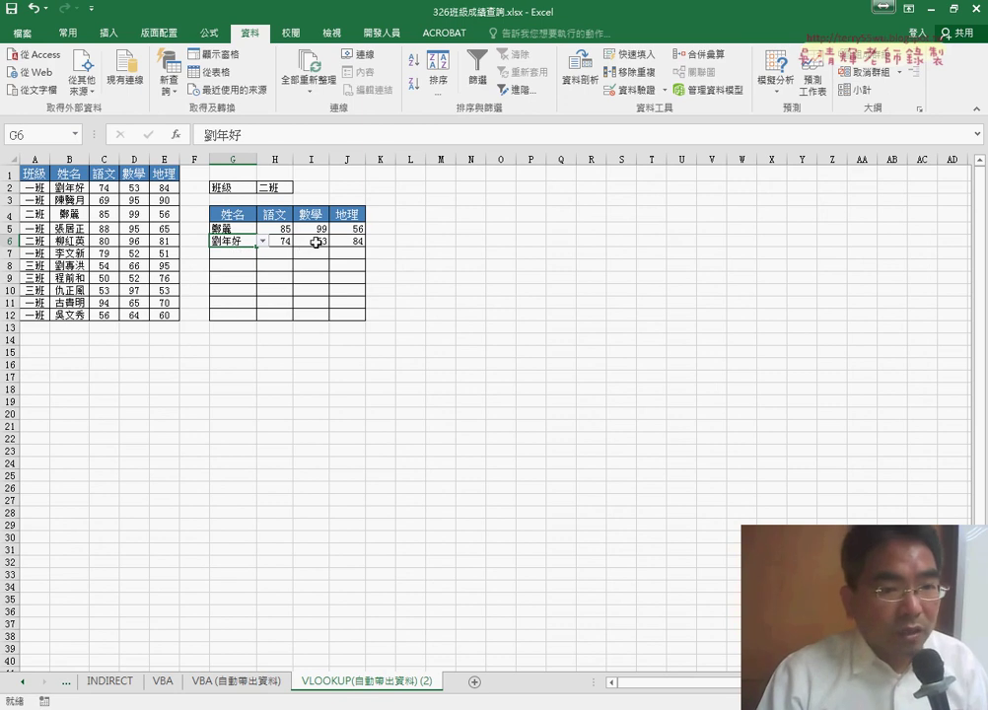
click(245, 255)
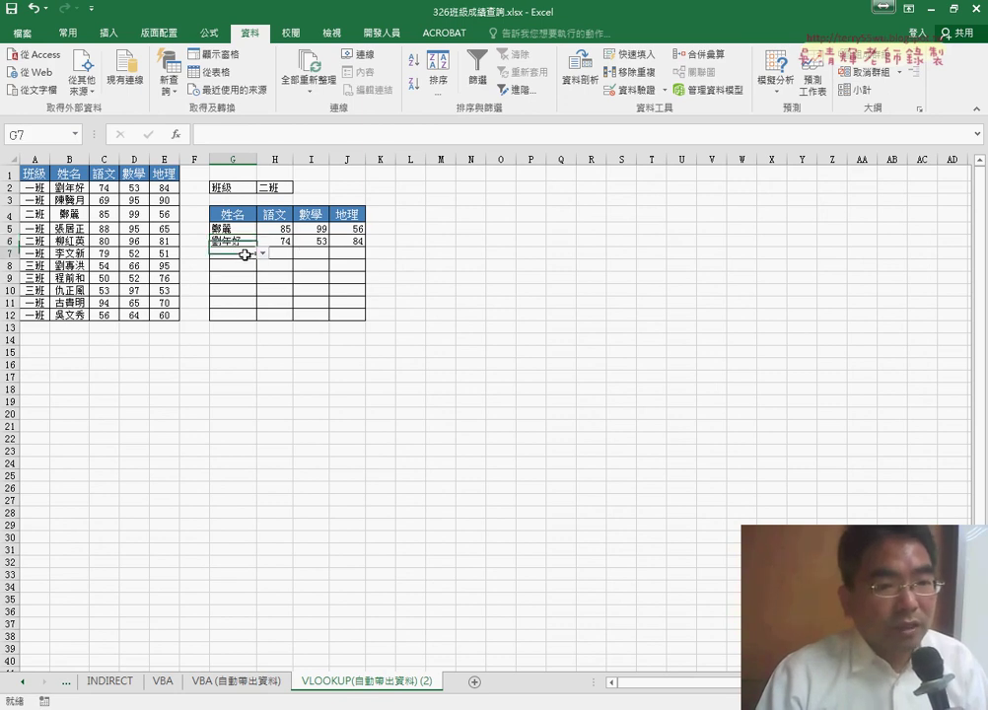
click(262, 254)
click(241, 302)
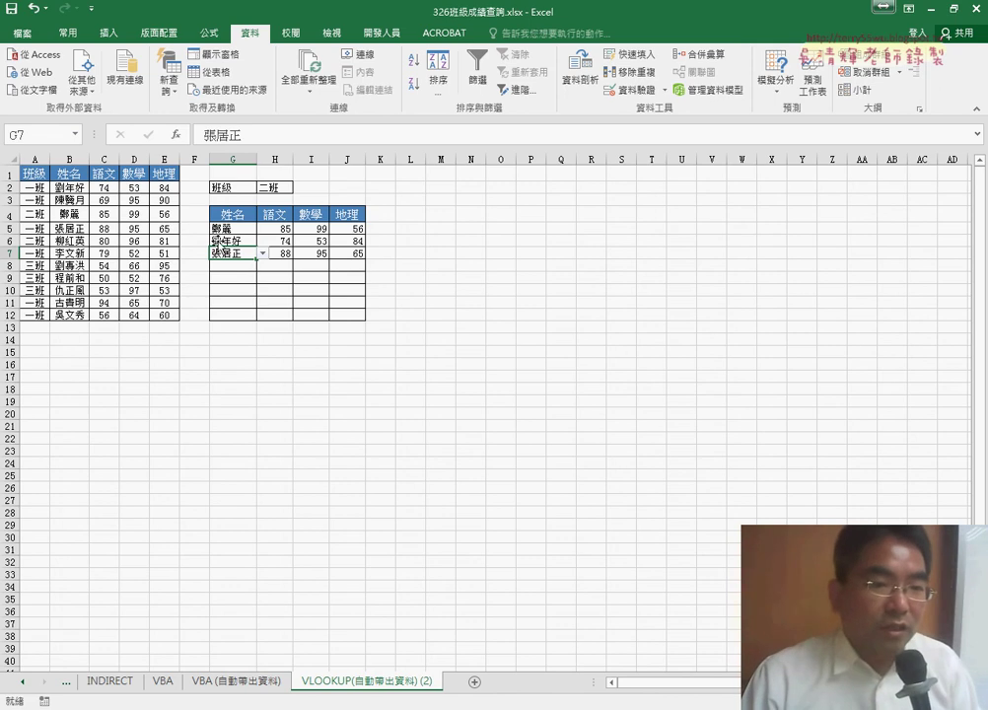
Step: Inspect the filled scores H5:J7, then check cell H5 and the last cell J12
drag(276, 227, 339, 251)
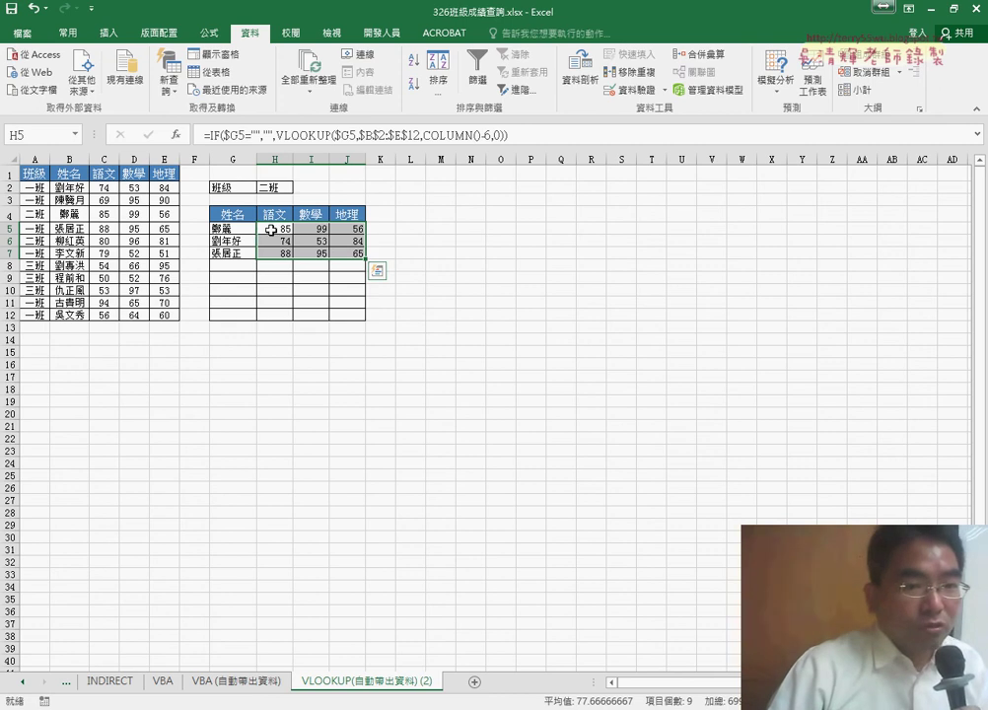
click(271, 229)
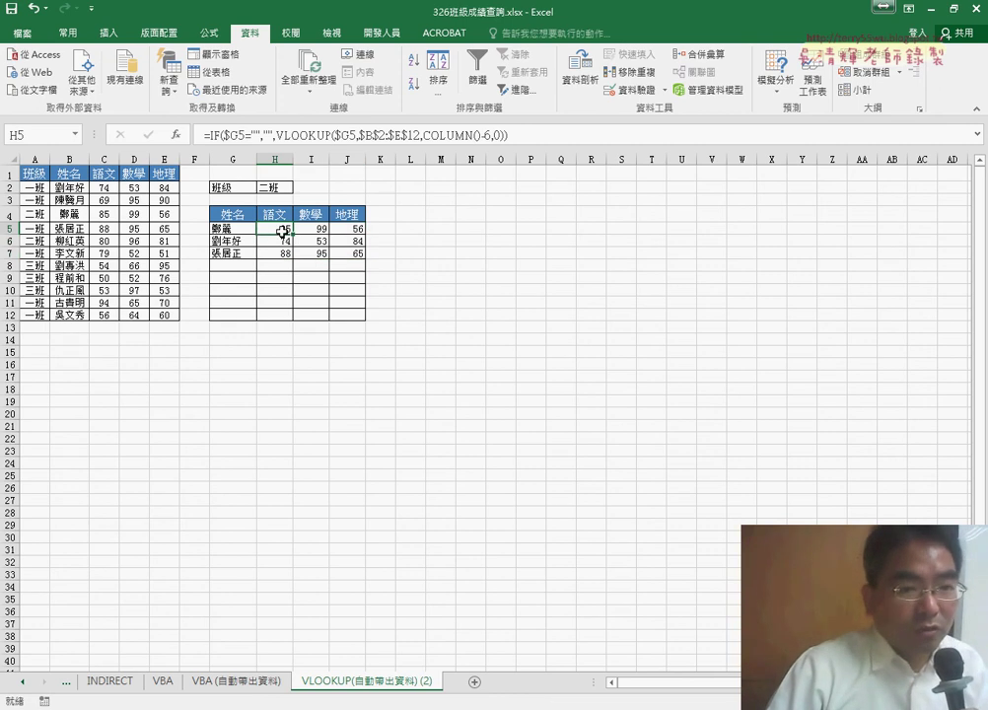
click(340, 316)
drag(267, 228, 341, 316)
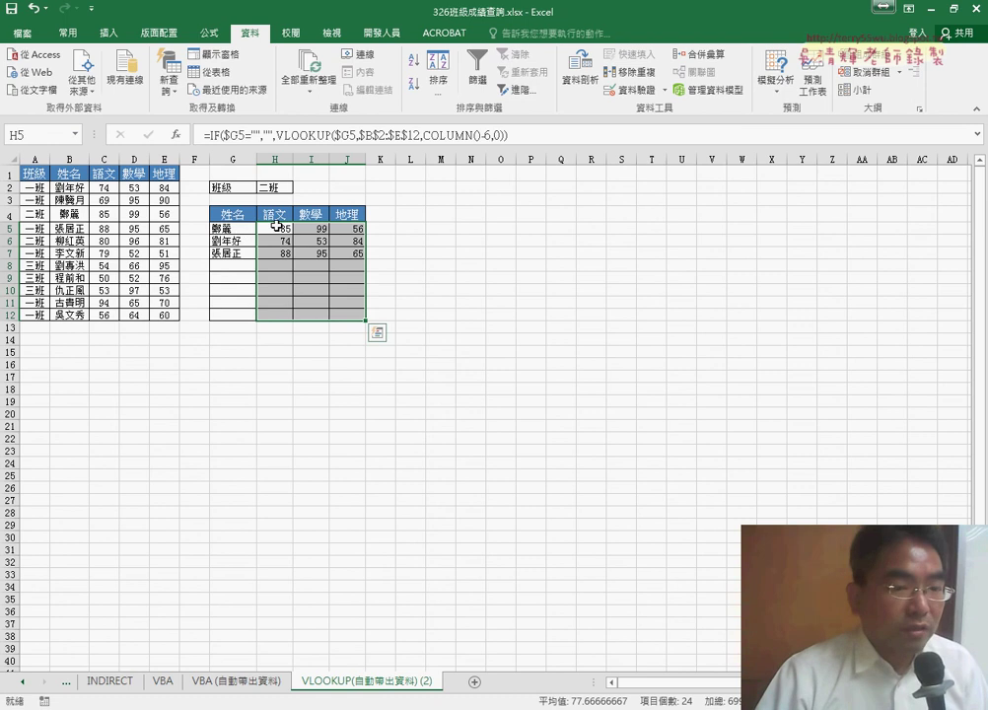
click(276, 227)
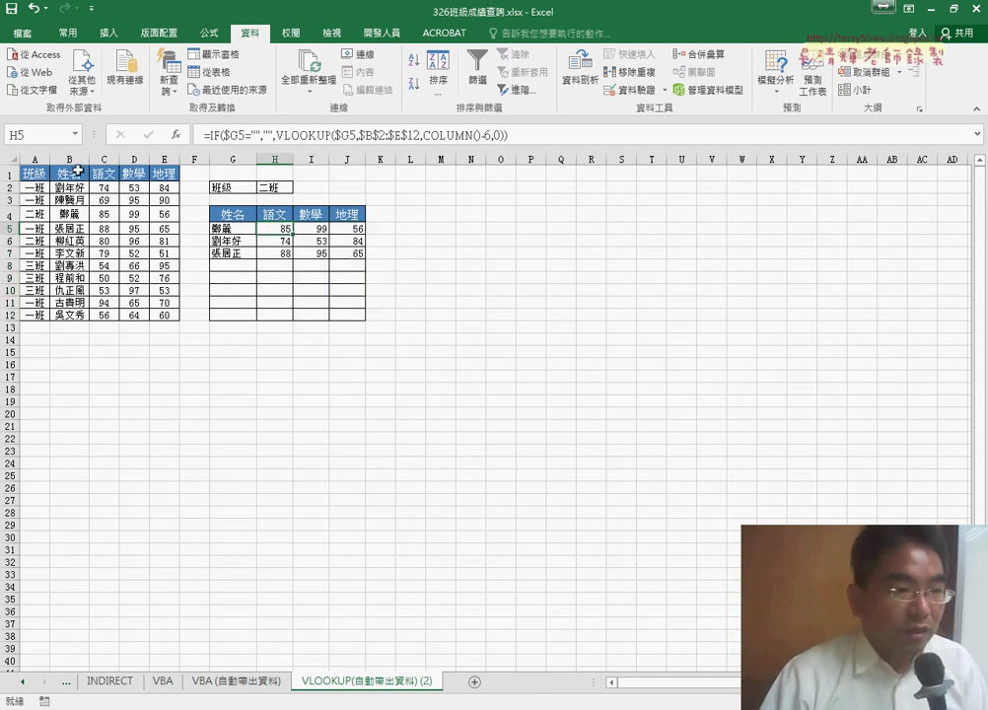
drag(78, 171, 74, 314)
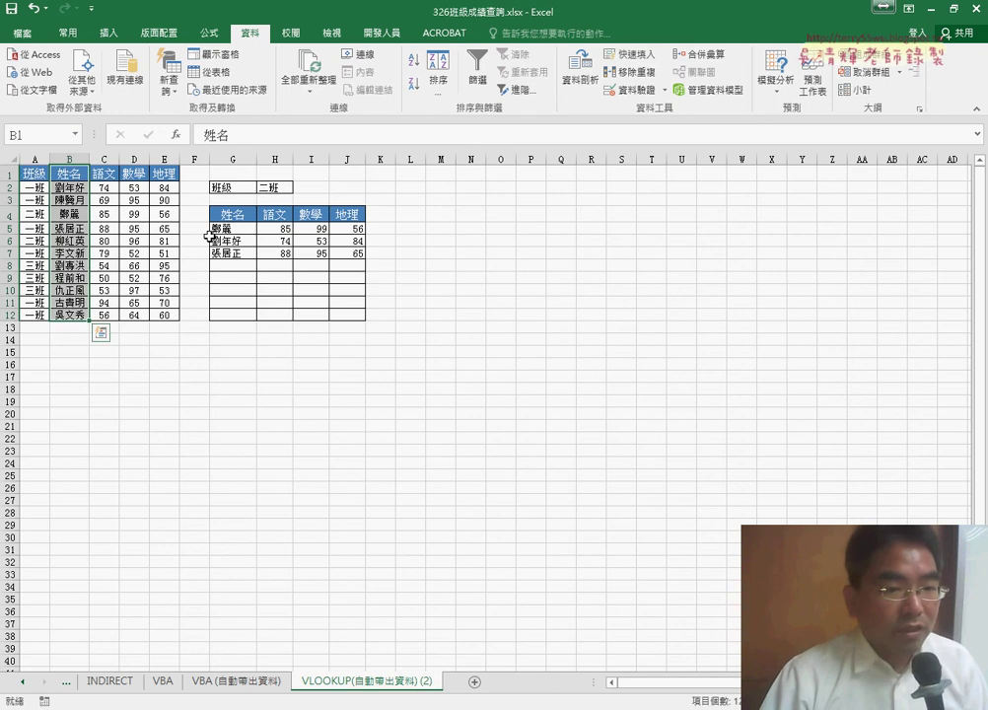
drag(219, 229, 237, 314)
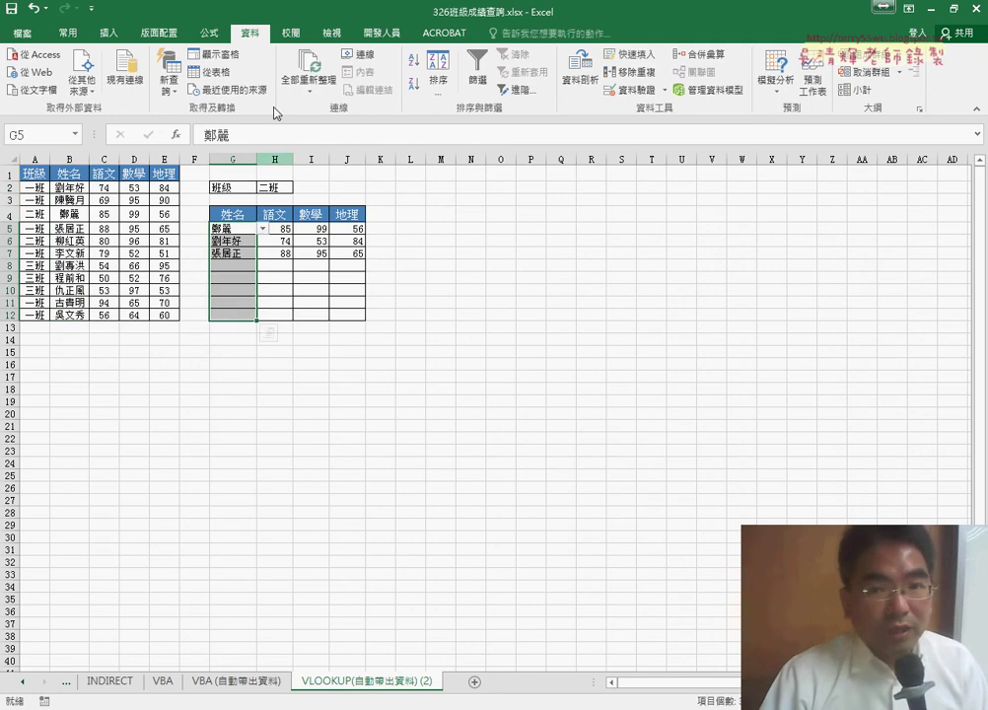
click(636, 90)
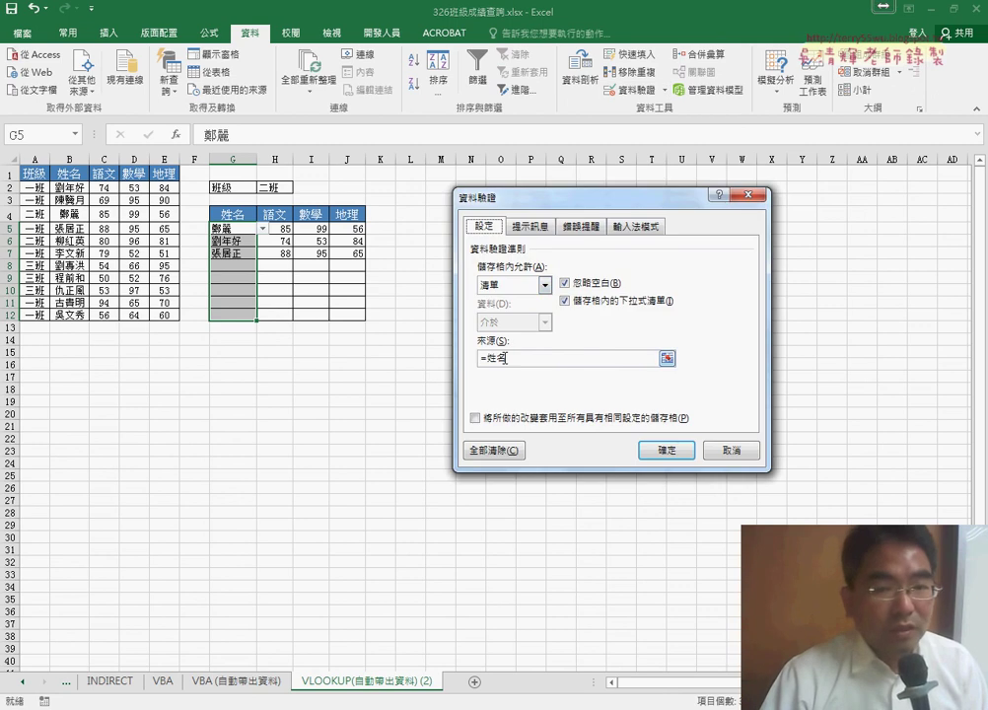
click(734, 454)
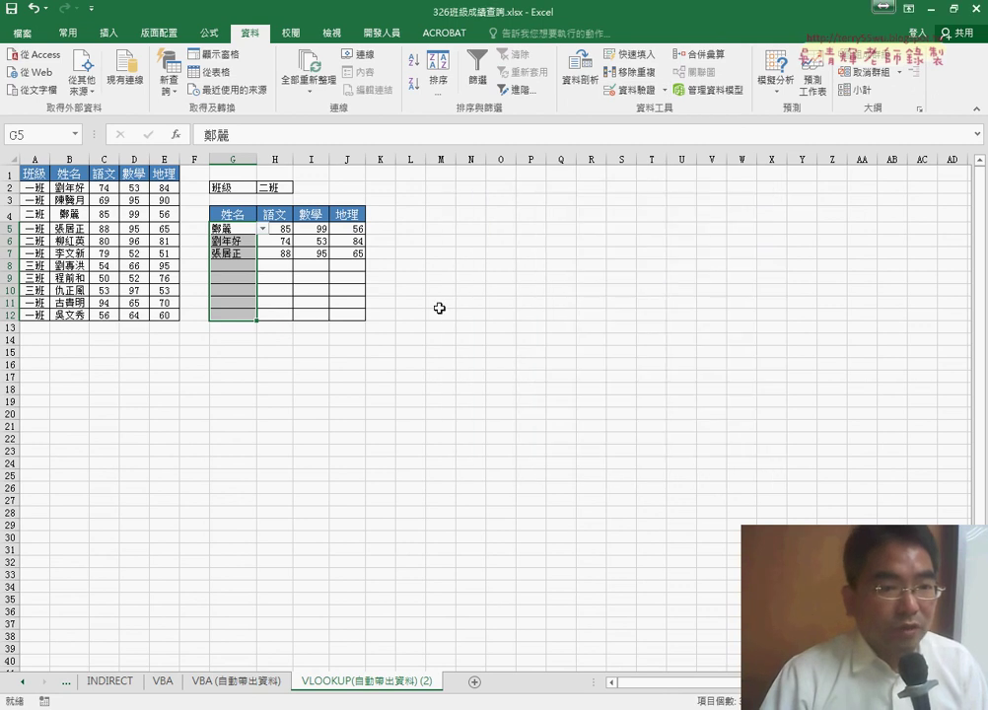
click(280, 228)
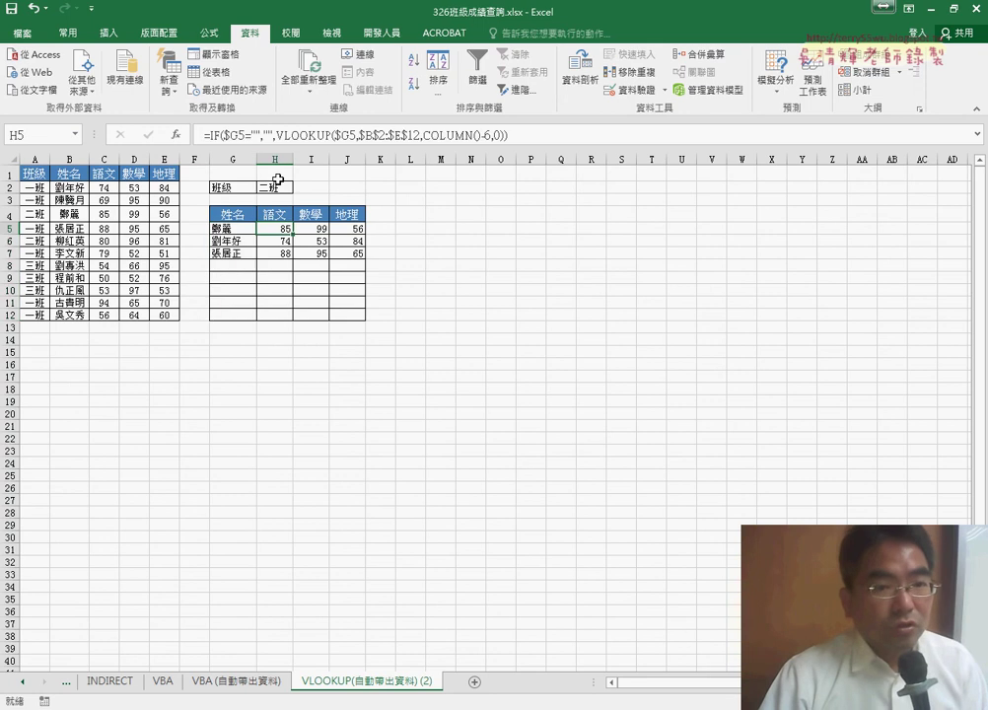
Step: Highlight the VLOOKUP part, then the $G5="" test, in H5's formula bar
drag(274, 139, 505, 135)
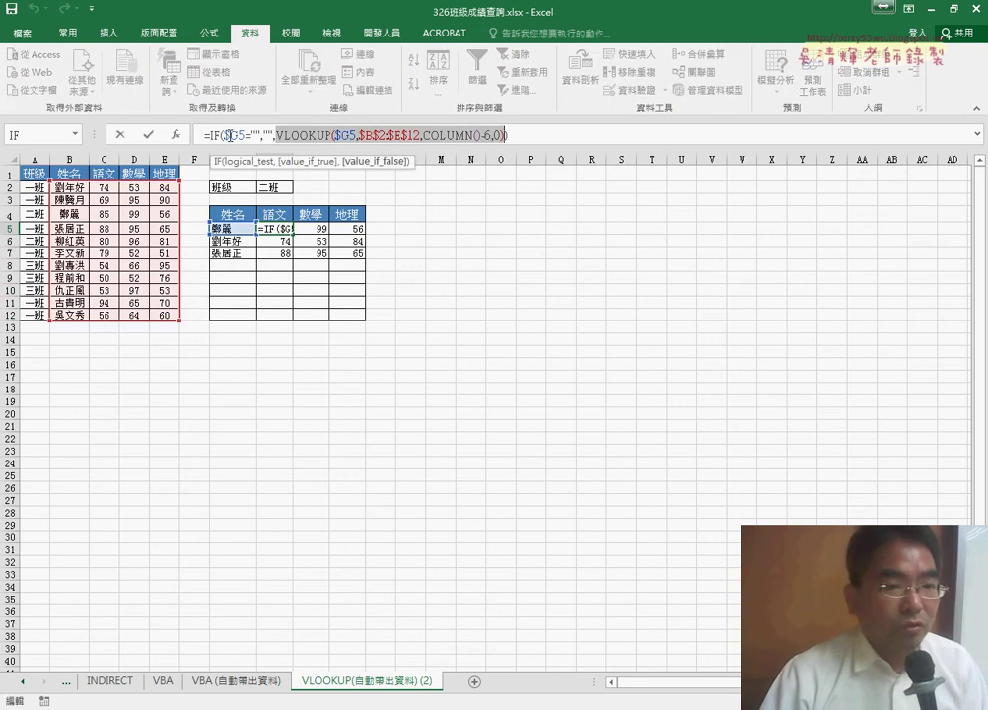
drag(225, 135, 258, 135)
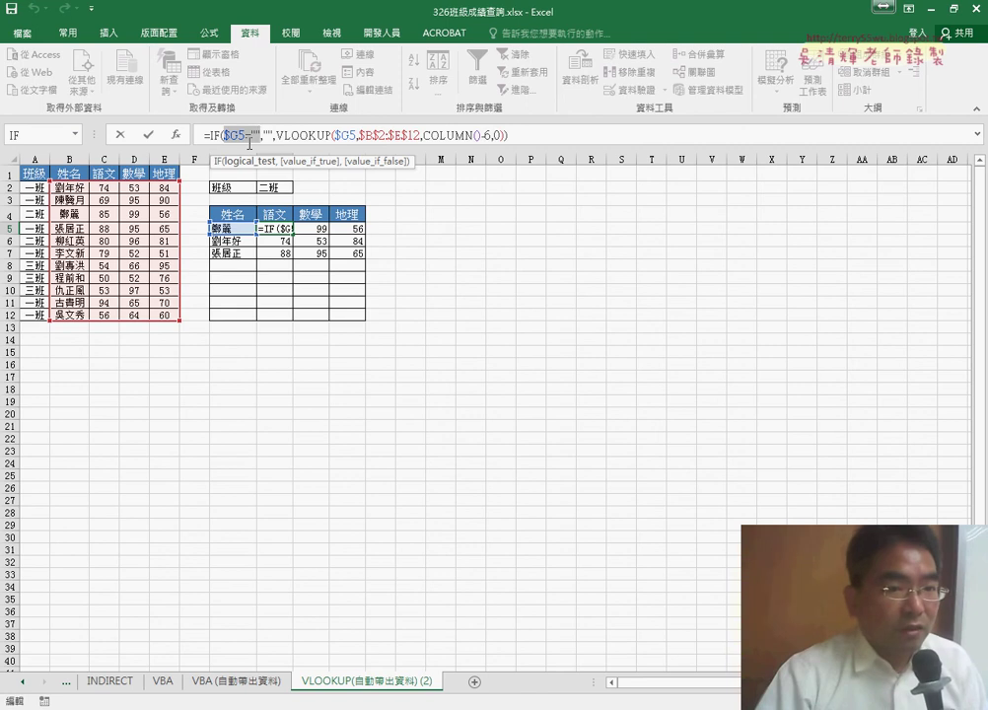
click(286, 135)
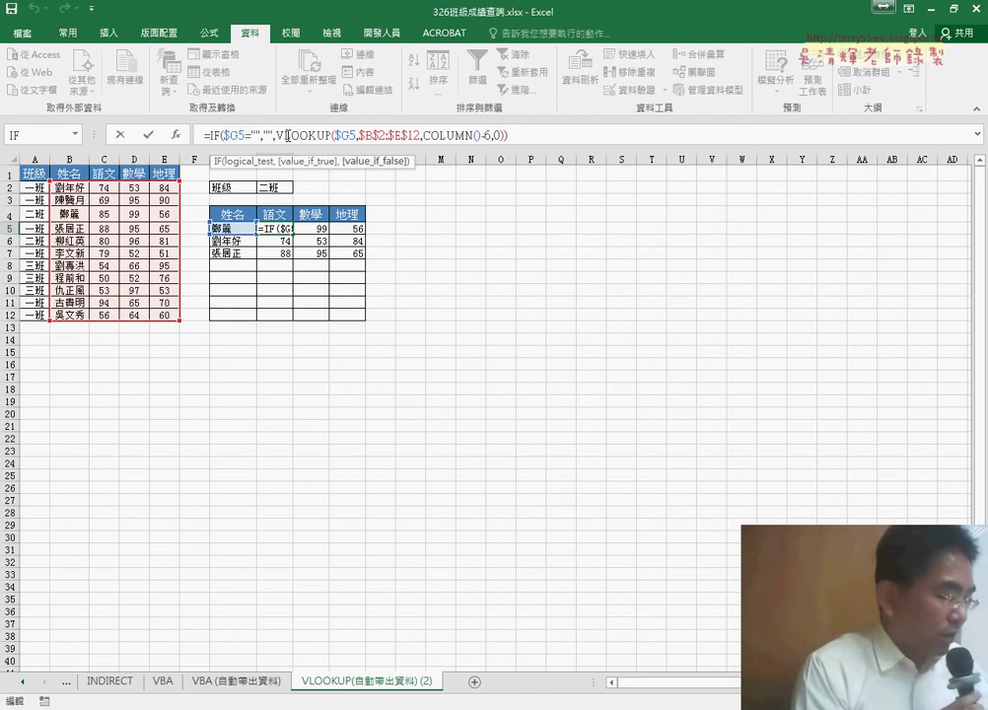